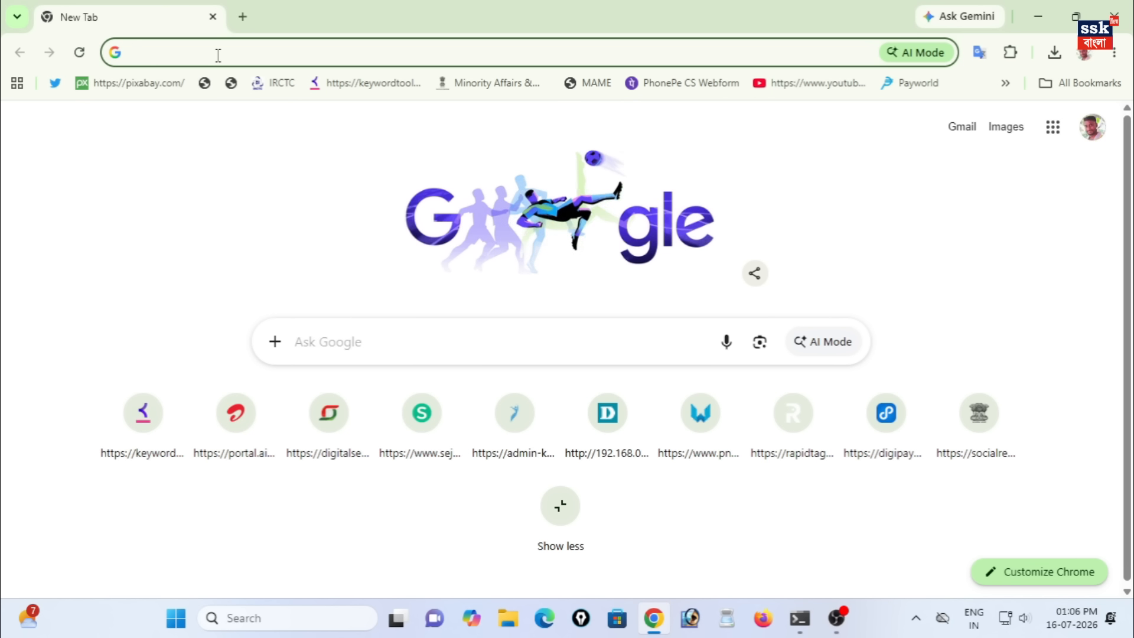
# Open beneficiary.nha.gov.in and go to the sign-up page for the Operator login.
pyautogui.write('beneficiary.nha.gov.in')
pyautogui.press('Return')
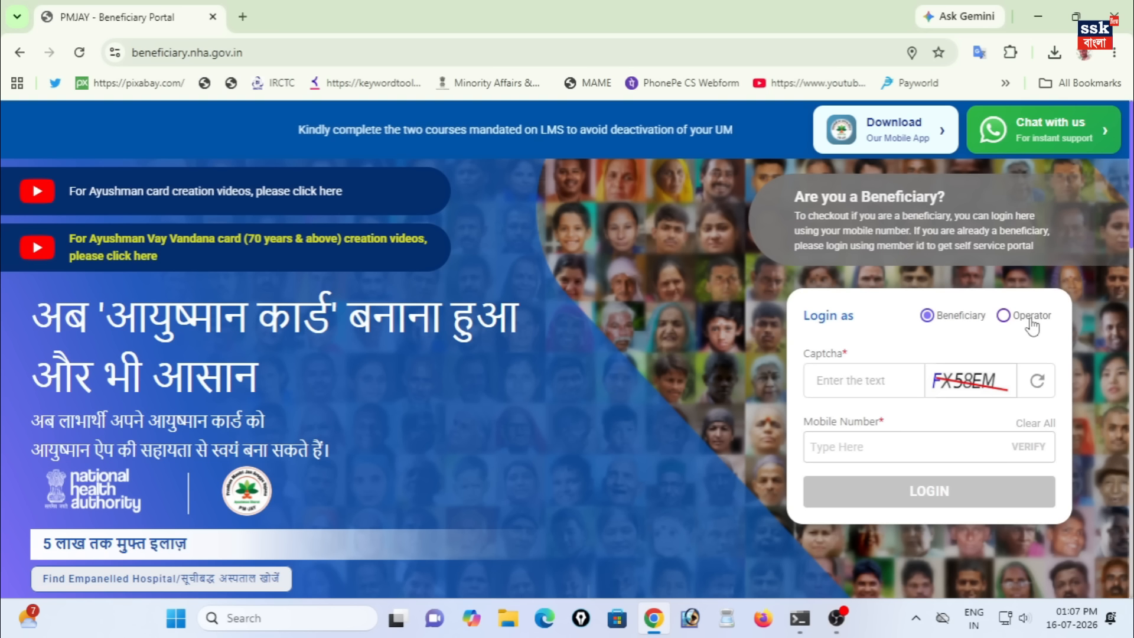
pyautogui.click(1003, 315)
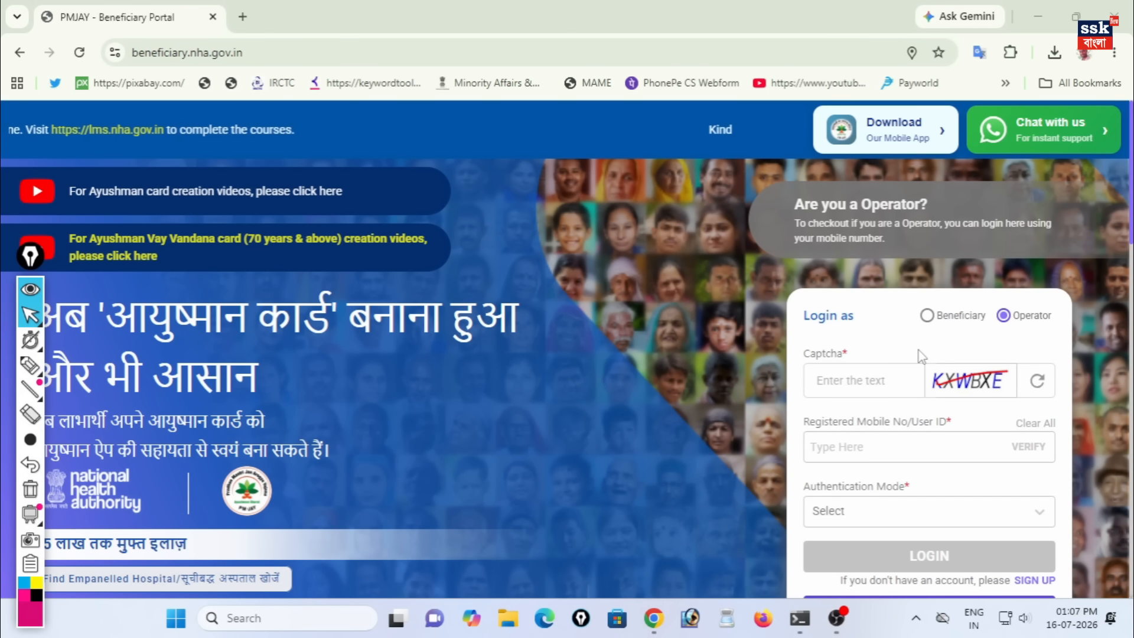
pyautogui.scroll(-2, 921, 357)
pyautogui.click(1034, 476)
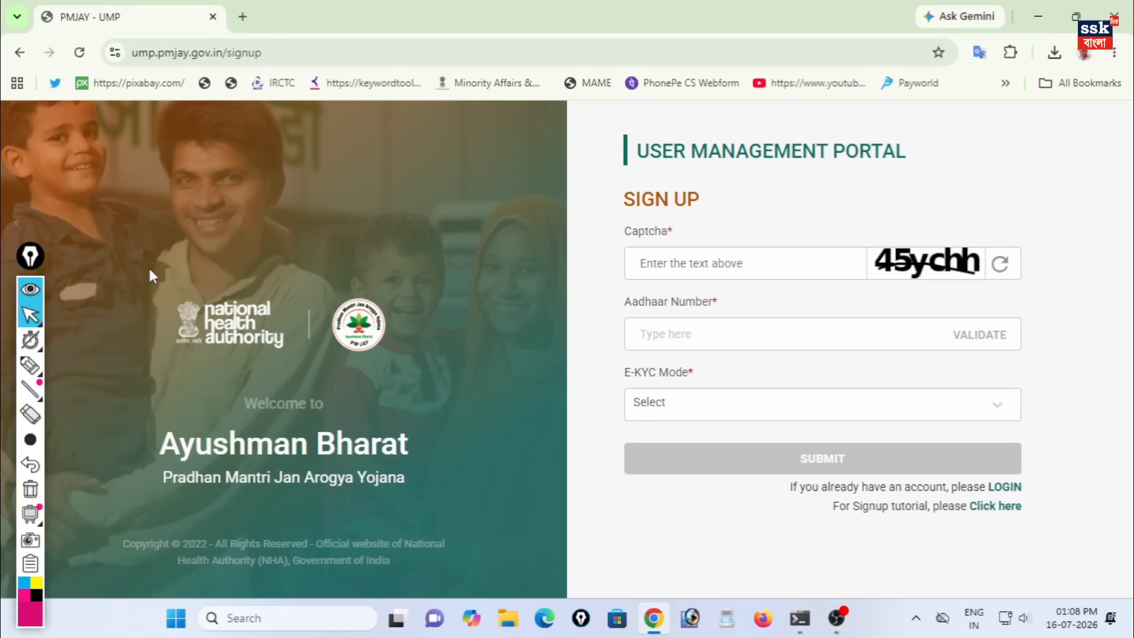
# Mark the portal heading, the Sign Up title and the first captcha with freehand pen strokes.
pyautogui.click(30, 365)
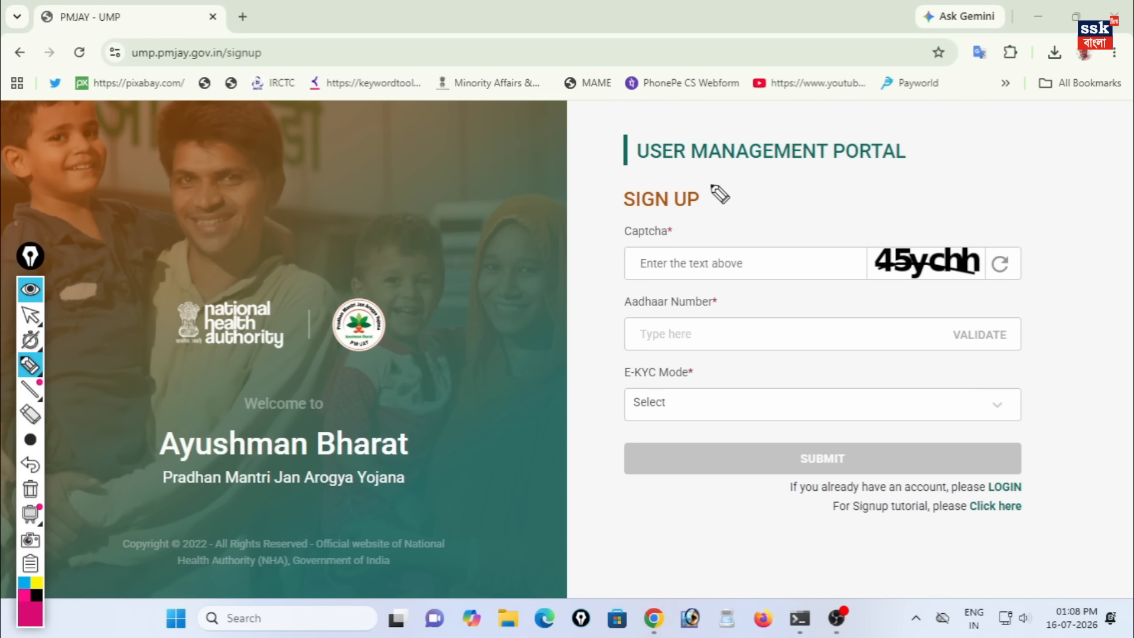
pyautogui.moveTo(738, 120); pyautogui.dragTo(818, 94)
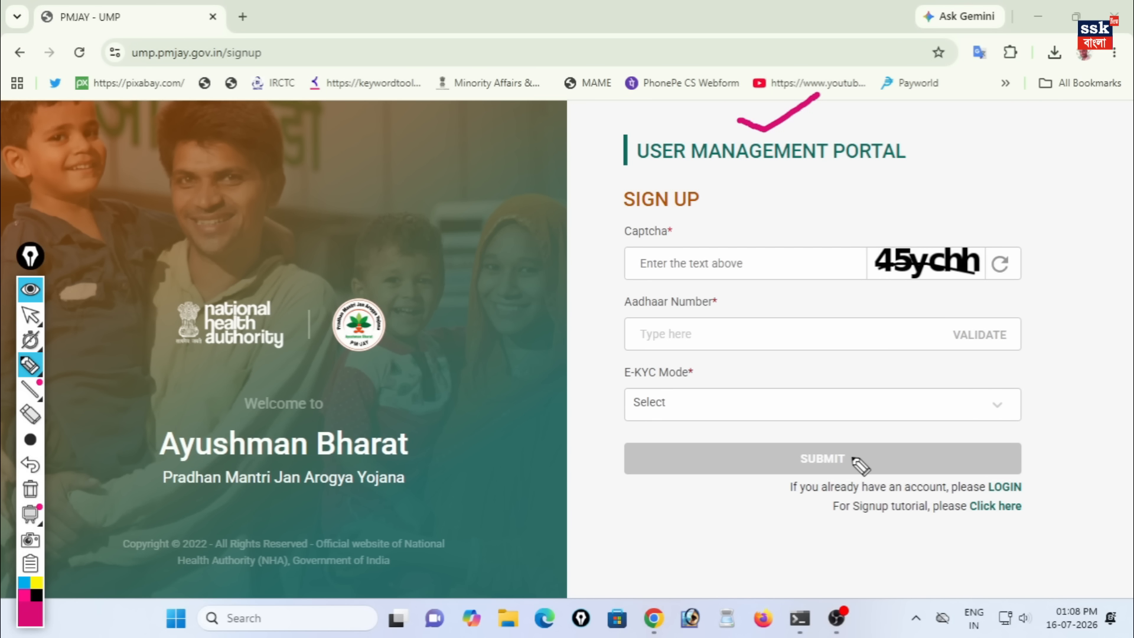
pyautogui.moveTo(719, 197); pyautogui.dragTo(779, 172)
pyautogui.moveTo(930, 223)
pyautogui.mouseDown()
pyautogui.moveTo(952, 228)
pyautogui.moveTo(1004, 181)
pyautogui.mouseUp()
pyautogui.moveTo(617, 271); pyautogui.dragTo(555, 316)
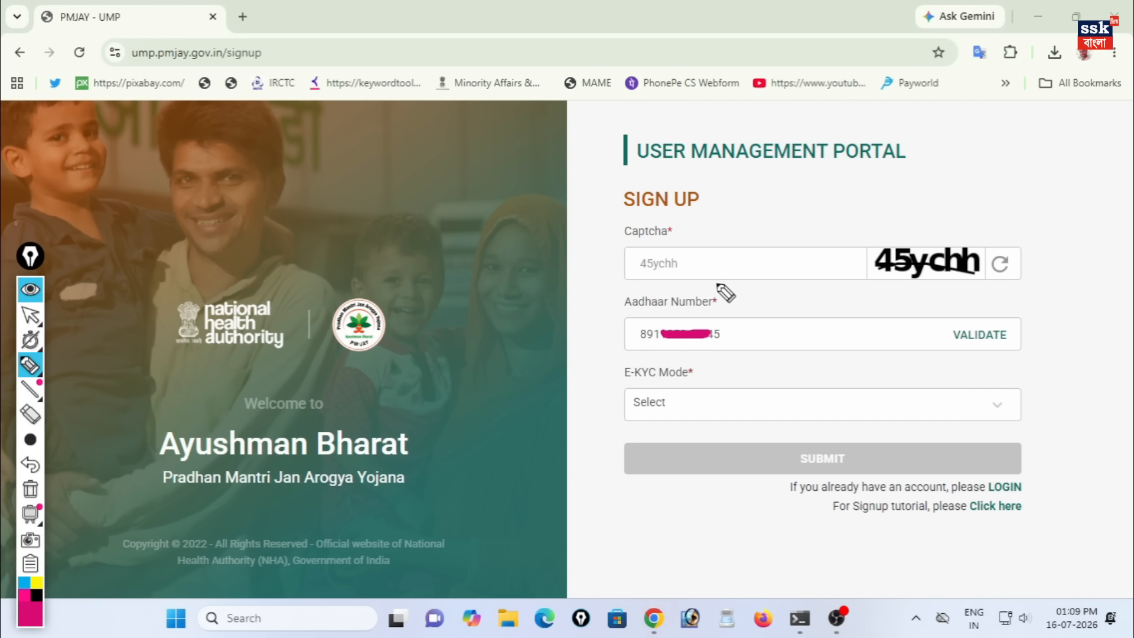
pyautogui.moveTo(707, 246); pyautogui.dragTo(792, 192)
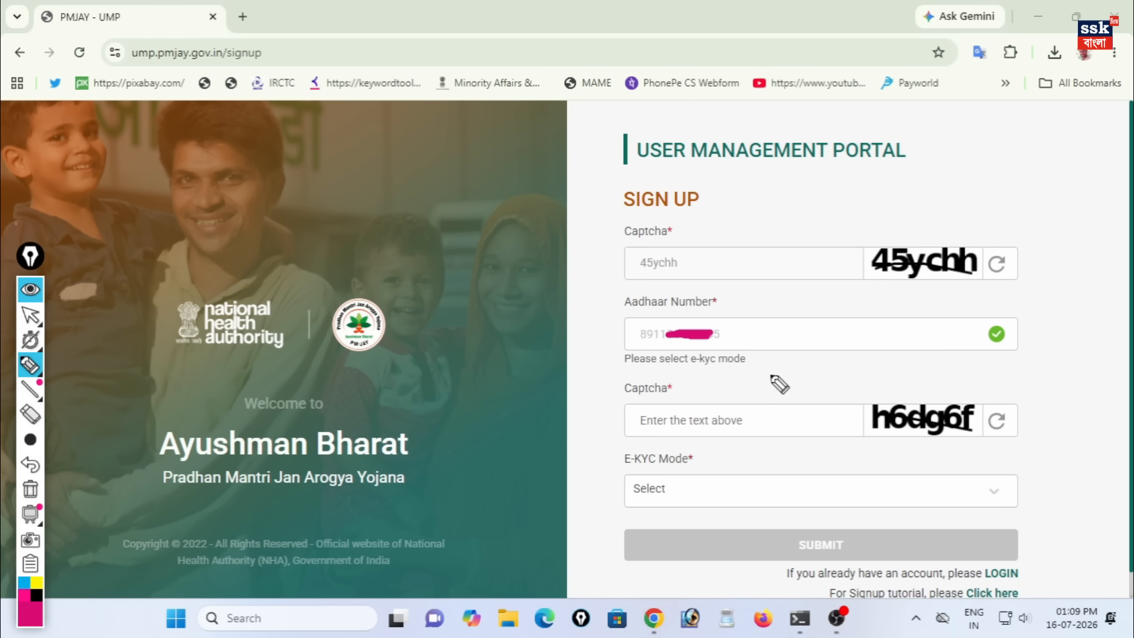
# Circle the Aadhaar number's validation mark, tick the second captcha label and fill in that captcha as displayed.
pyautogui.moveTo(979, 314)
pyautogui.mouseDown()
pyautogui.moveTo(1032, 366)
pyautogui.moveTo(999, 304)
pyautogui.moveTo(981, 308)
pyautogui.mouseUp()
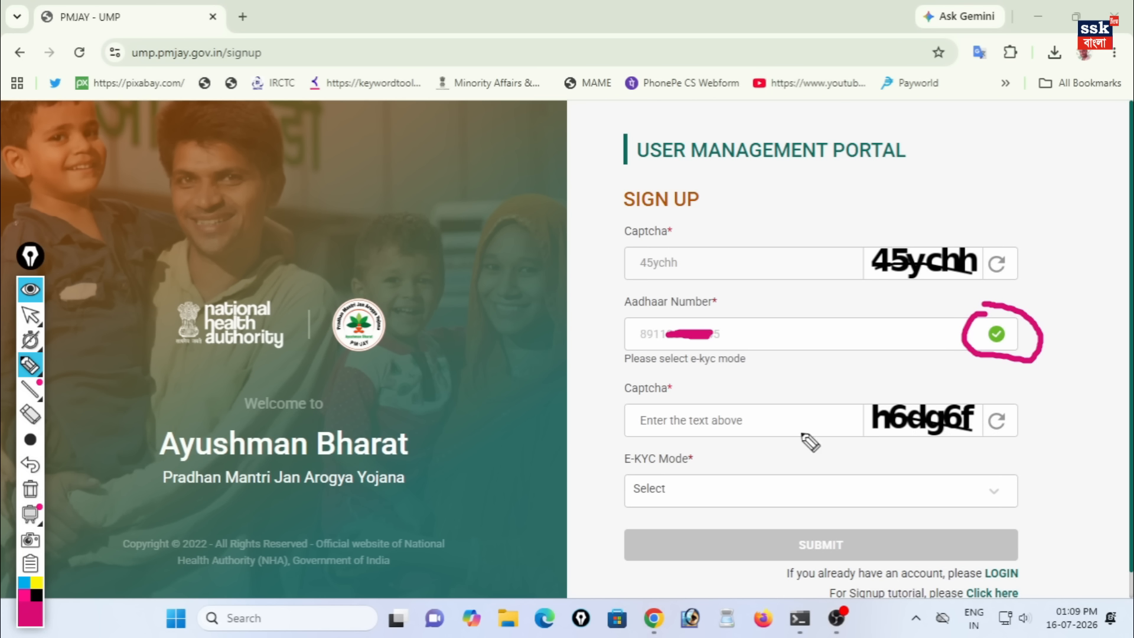
pyautogui.moveTo(692, 393); pyautogui.dragTo(762, 355)
pyautogui.click(30, 315)
pyautogui.click(738, 420)
pyautogui.write('h6dg6f')
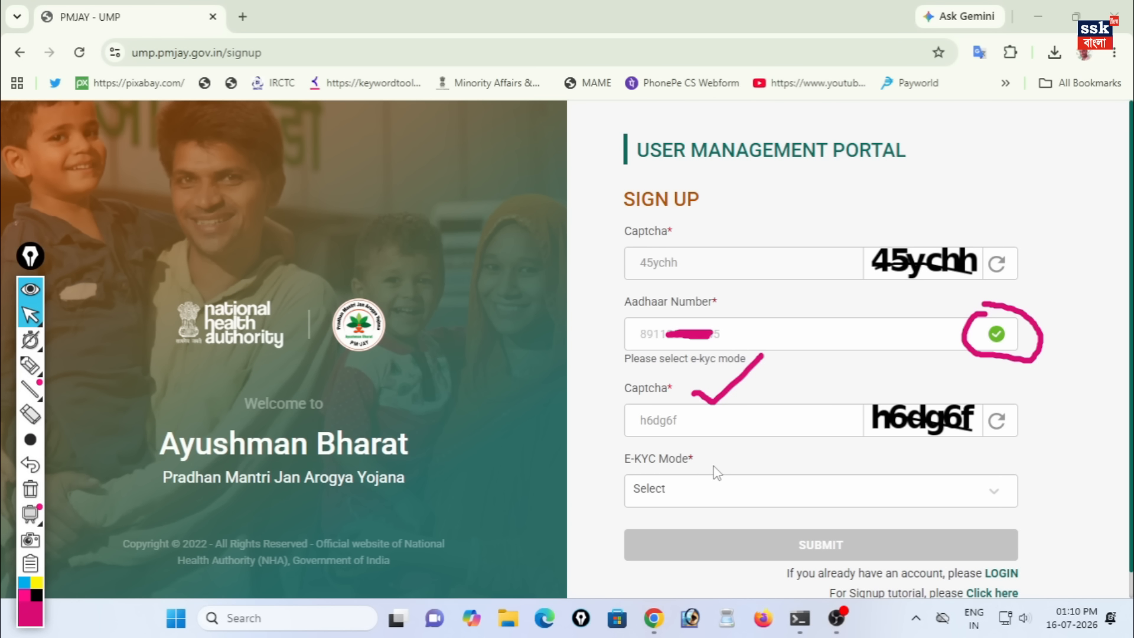
# Select Aadhaar OTP as the E-KYC mode and accept the consent to share personally identifiable information with the National Health Authority.
pyautogui.click(688, 490)
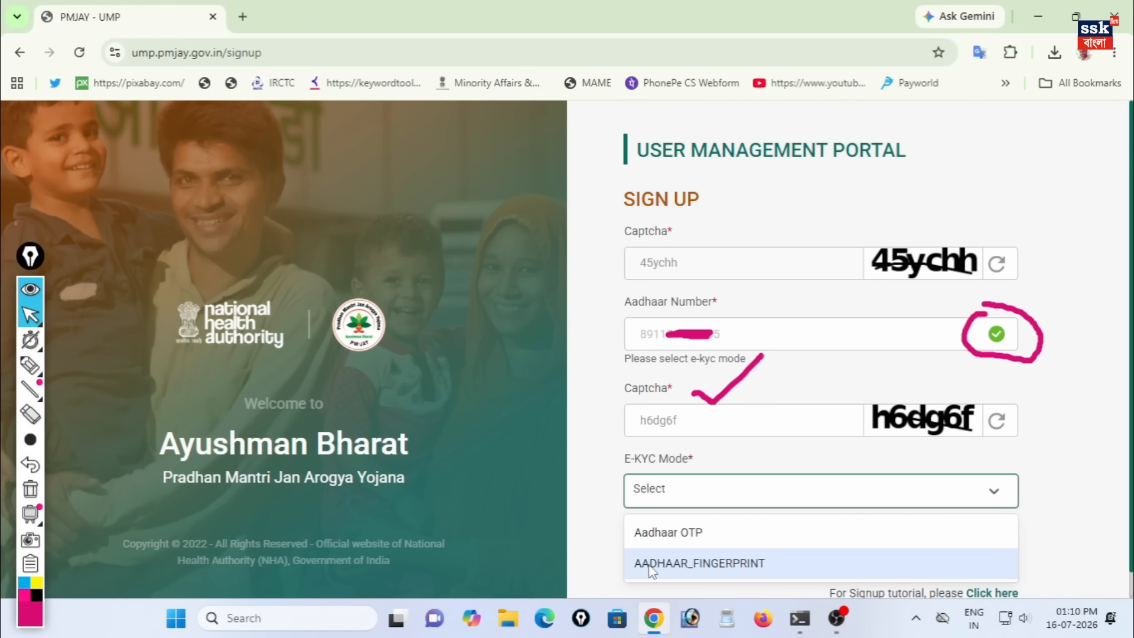
pyautogui.click(721, 564)
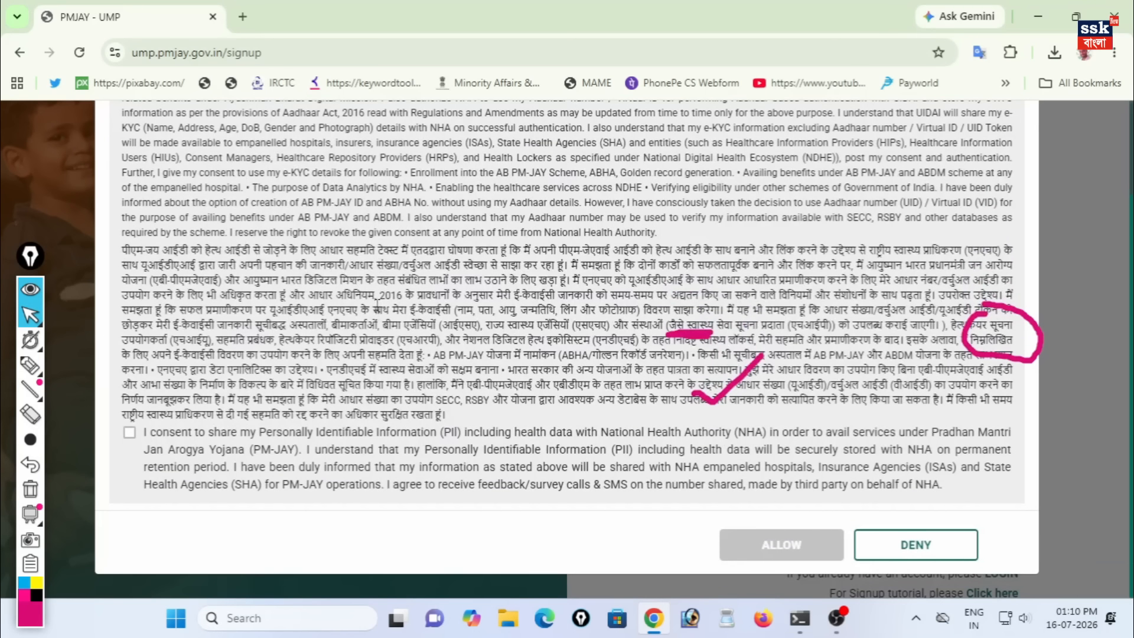
pyautogui.click(129, 432)
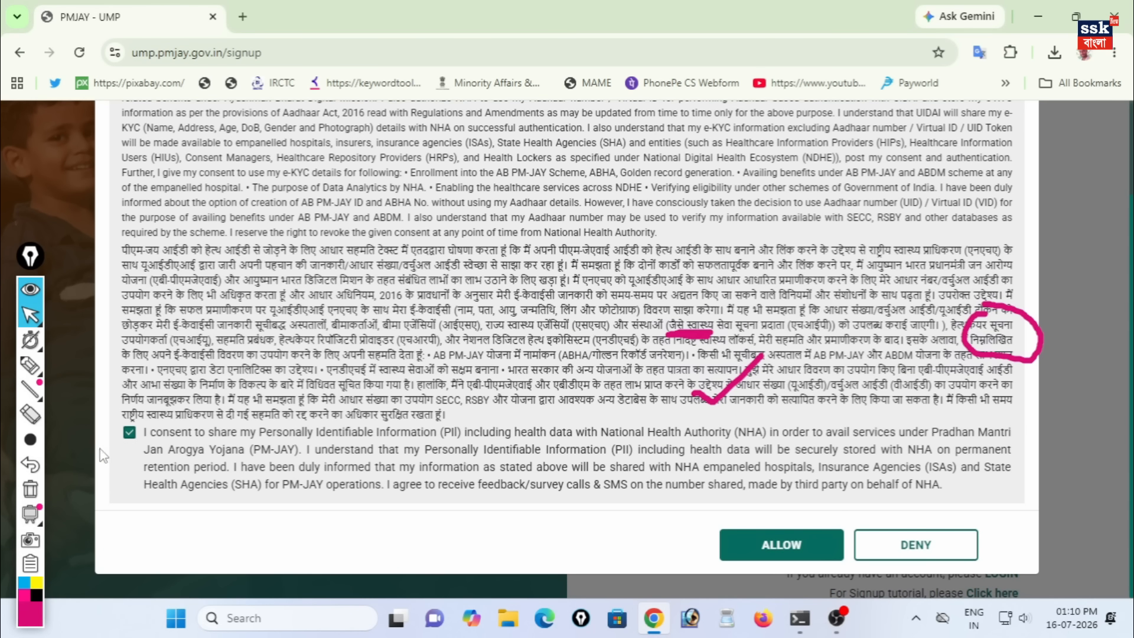
# Mark the consent dialog's Allow option with pen strokes and allow the data sharing.
pyautogui.click(30, 366)
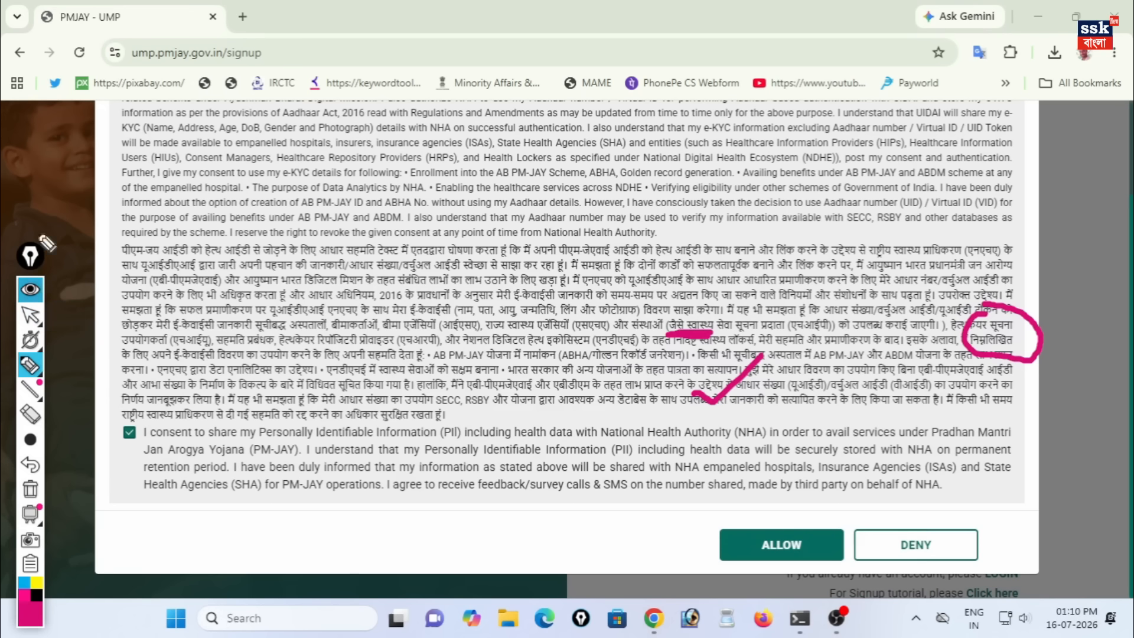
pyautogui.moveTo(744, 501)
pyautogui.mouseDown()
pyautogui.moveTo(772, 520)
pyautogui.moveTo(853, 416)
pyautogui.mouseUp()
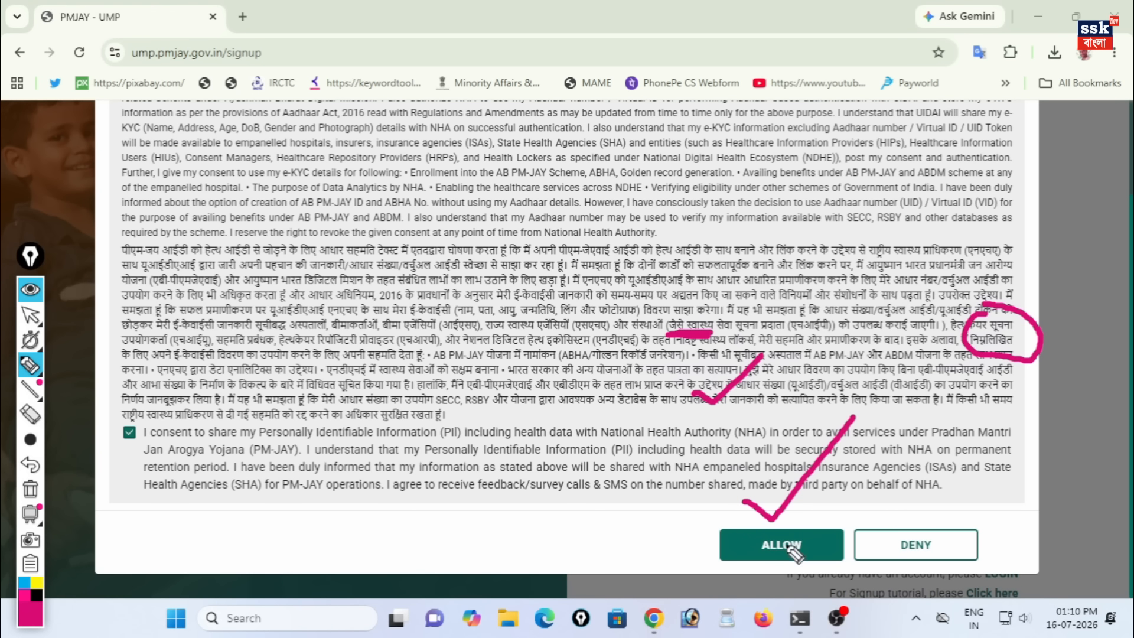
pyautogui.moveTo(748, 516); pyautogui.dragTo(798, 603)
pyautogui.click(781, 545)
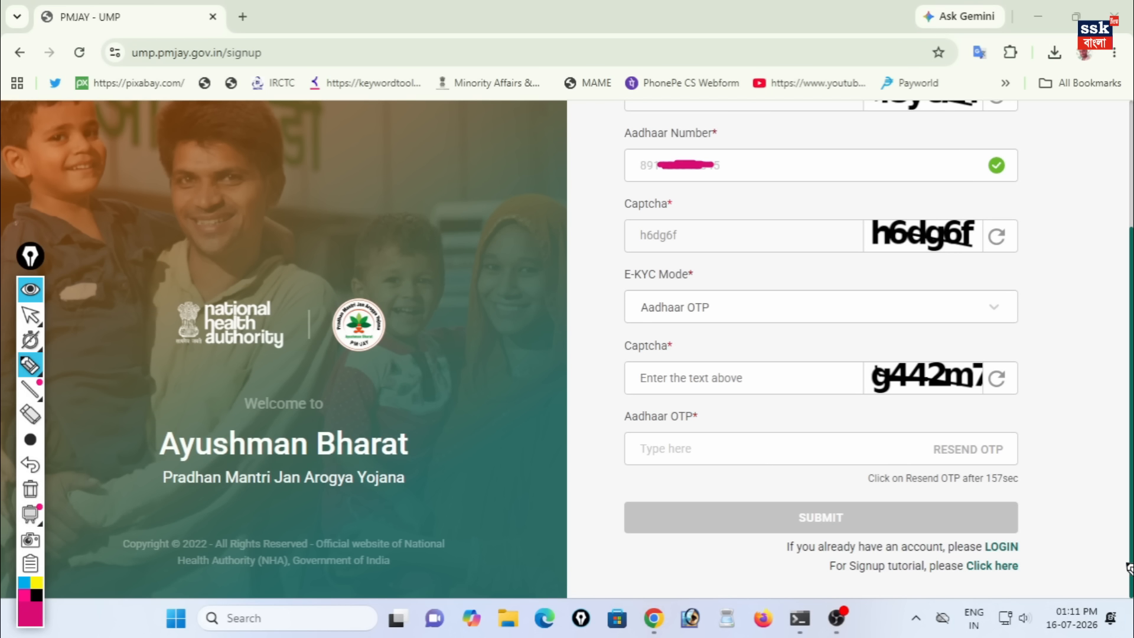
# Draw pen marks beside the third captcha and the Aadhaar OTP field.
pyautogui.moveTo(897, 336); pyautogui.dragTo(952, 312)
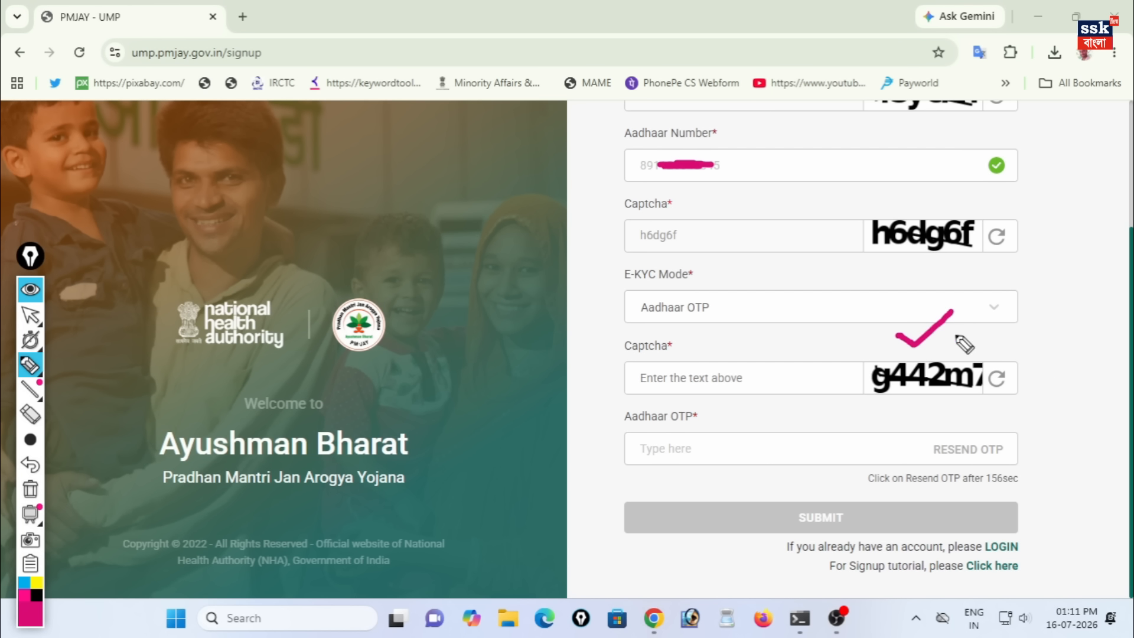
pyautogui.moveTo(633, 382); pyautogui.dragTo(582, 410)
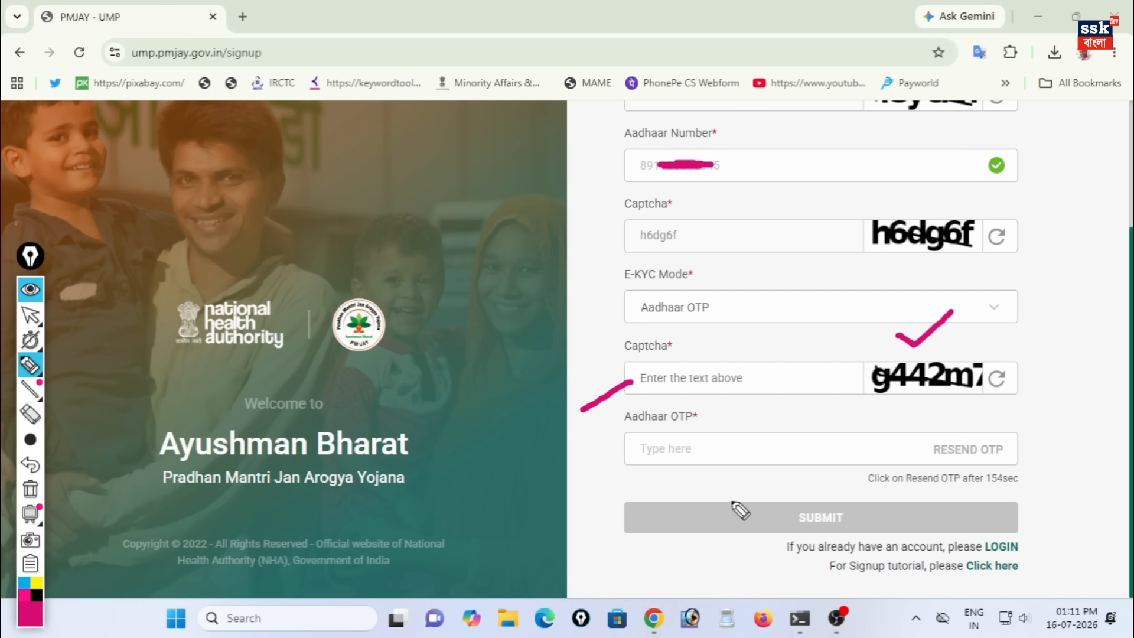
pyautogui.moveTo(688, 424)
pyautogui.mouseDown()
pyautogui.moveTo(708, 439)
pyautogui.moveTo(741, 407)
pyautogui.mouseUp()
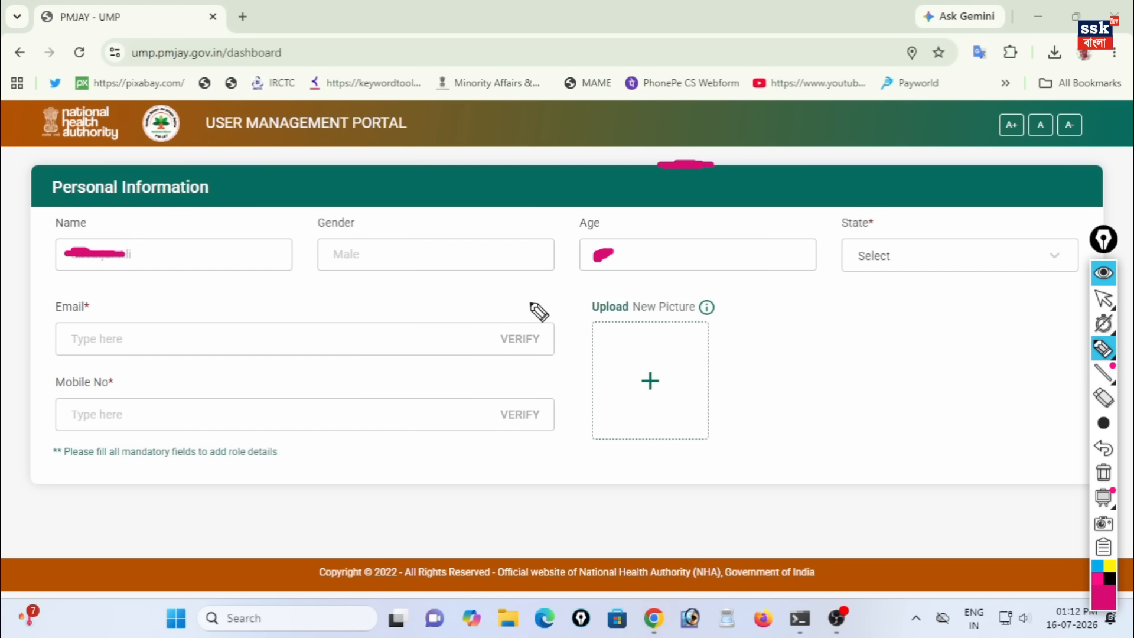
# Mark the portal title, the Personal Information heading and the Name, Gender, Age and State fields with pen strokes.
pyautogui.moveTo(295, 92)
pyautogui.mouseDown()
pyautogui.moveTo(351, 82)
pyautogui.moveTo(380, 57)
pyautogui.mouseUp()
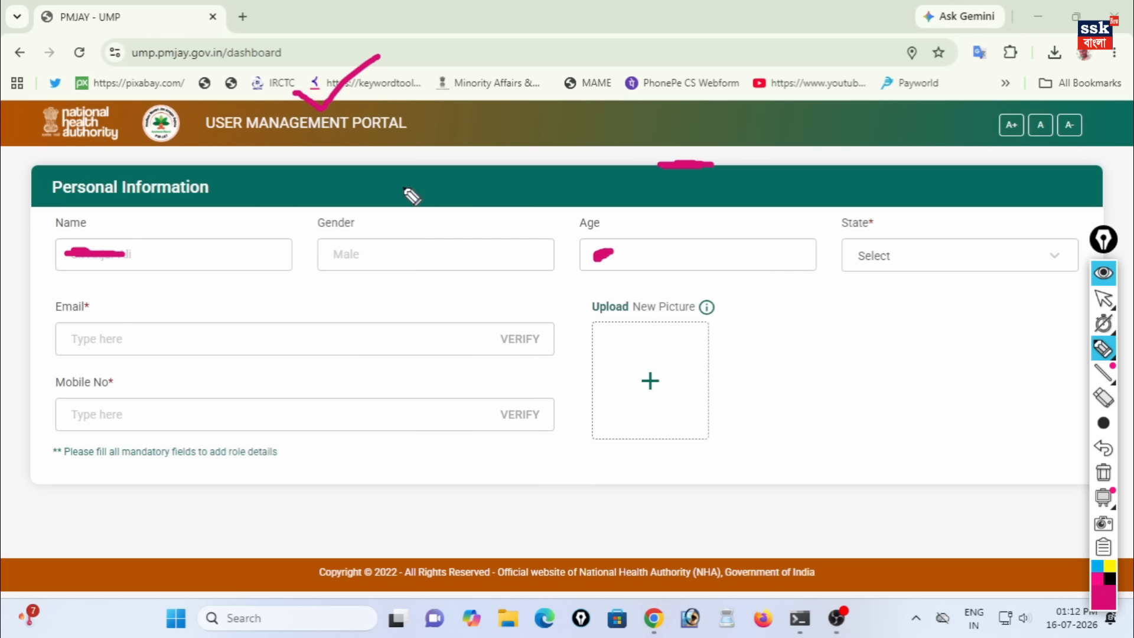
pyautogui.moveTo(223, 189); pyautogui.dragTo(283, 157)
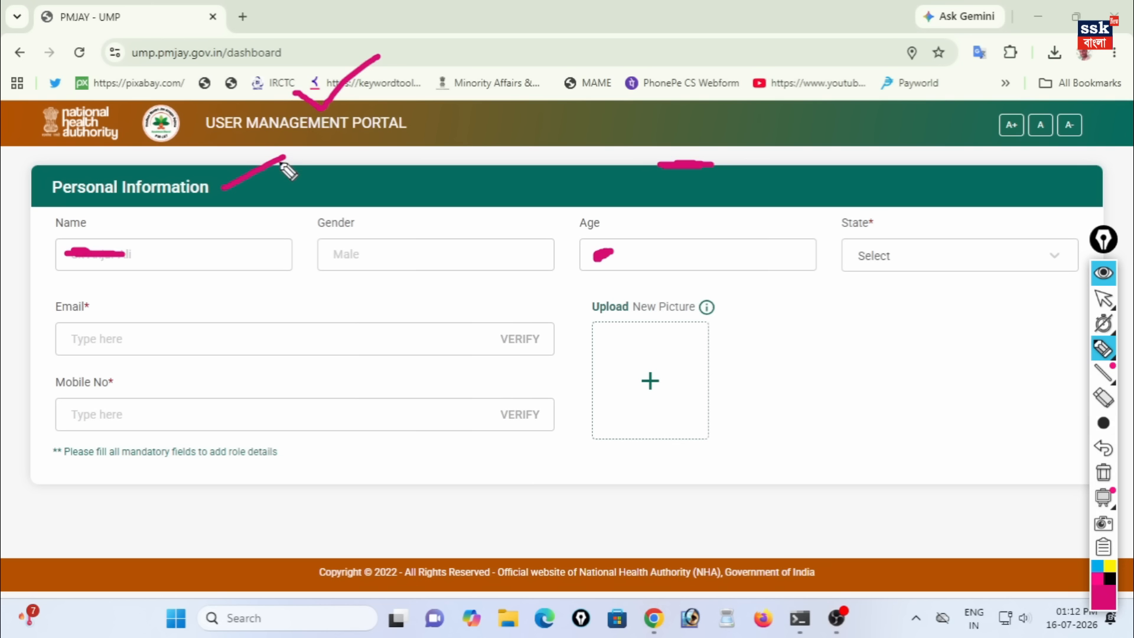
pyautogui.moveTo(145, 249); pyautogui.dragTo(190, 247)
pyautogui.moveTo(238, 217); pyautogui.dragTo(245, 212)
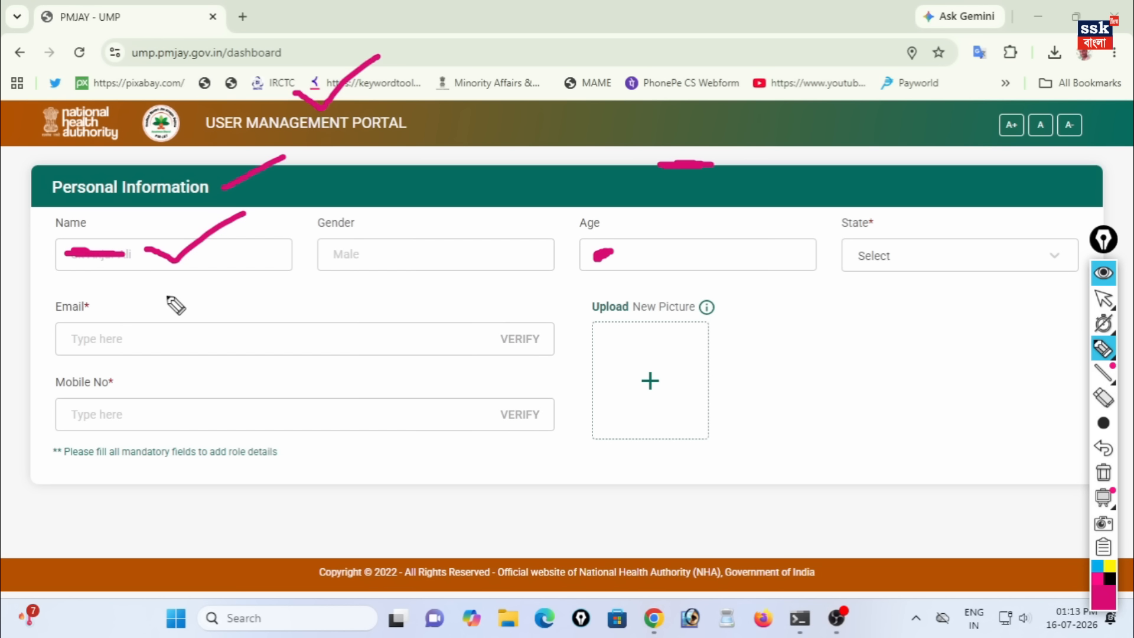
pyautogui.moveTo(402, 253); pyautogui.dragTo(440, 225)
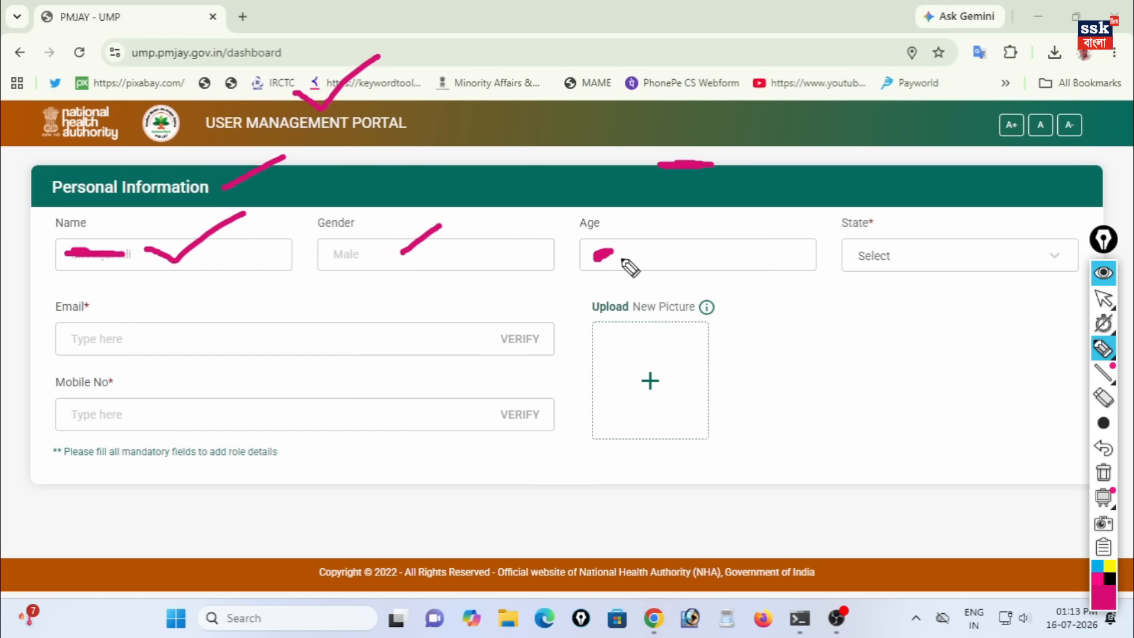
pyautogui.moveTo(635, 251); pyautogui.dragTo(675, 229)
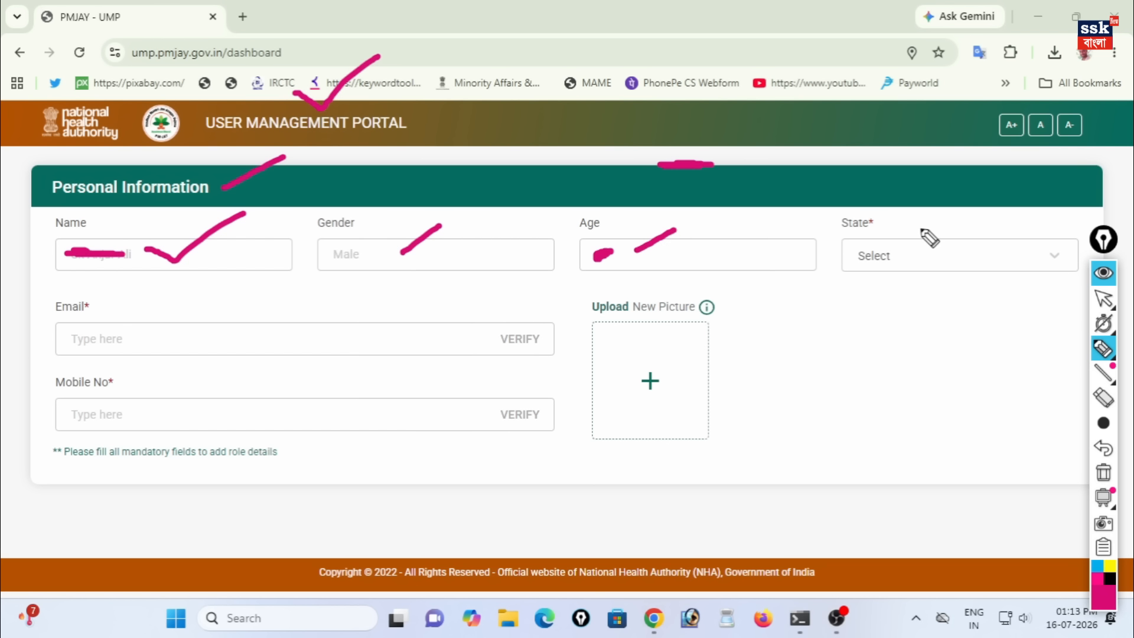
pyautogui.moveTo(905, 221); pyautogui.dragTo(992, 190)
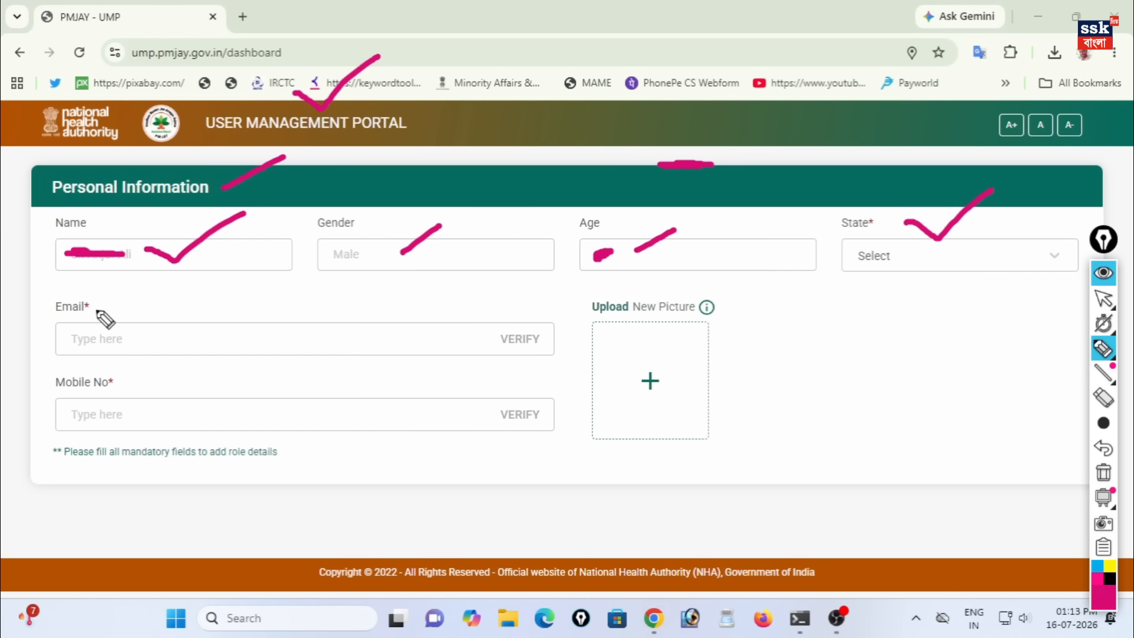
pyautogui.moveTo(930, 277); pyautogui.dragTo(892, 324)
# Set the State in the Personal Information form to WEST BENGAL.
pyautogui.click(1103, 299)
pyautogui.click(973, 259)
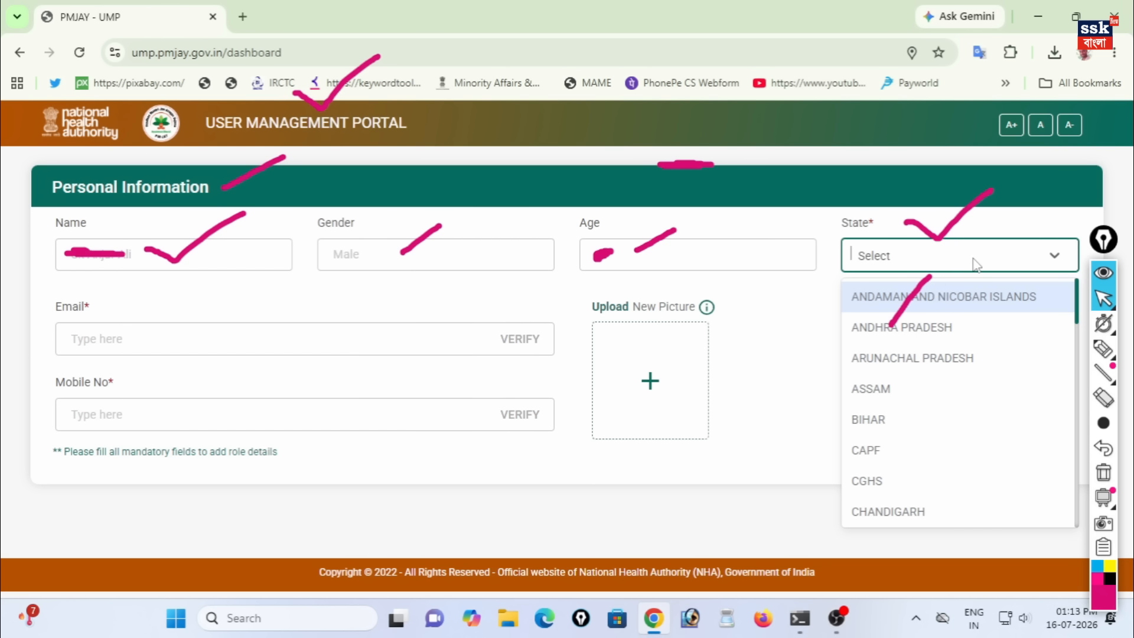
pyautogui.scroll(-12, 904, 422)
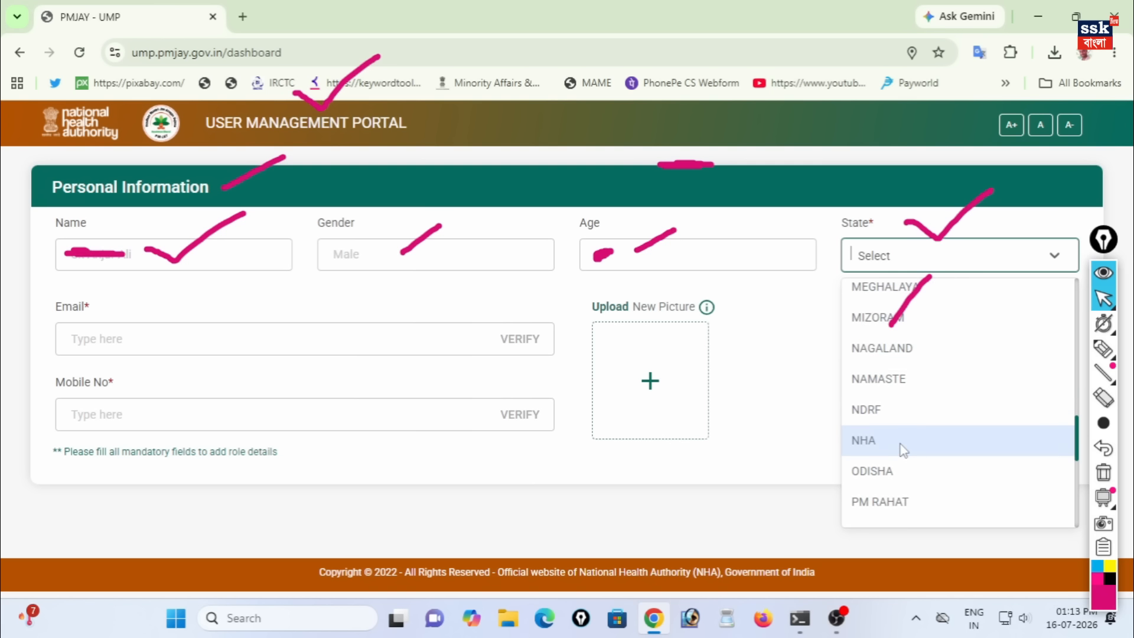
pyautogui.scroll(3, 904, 450)
pyautogui.scroll(-8, 894, 370)
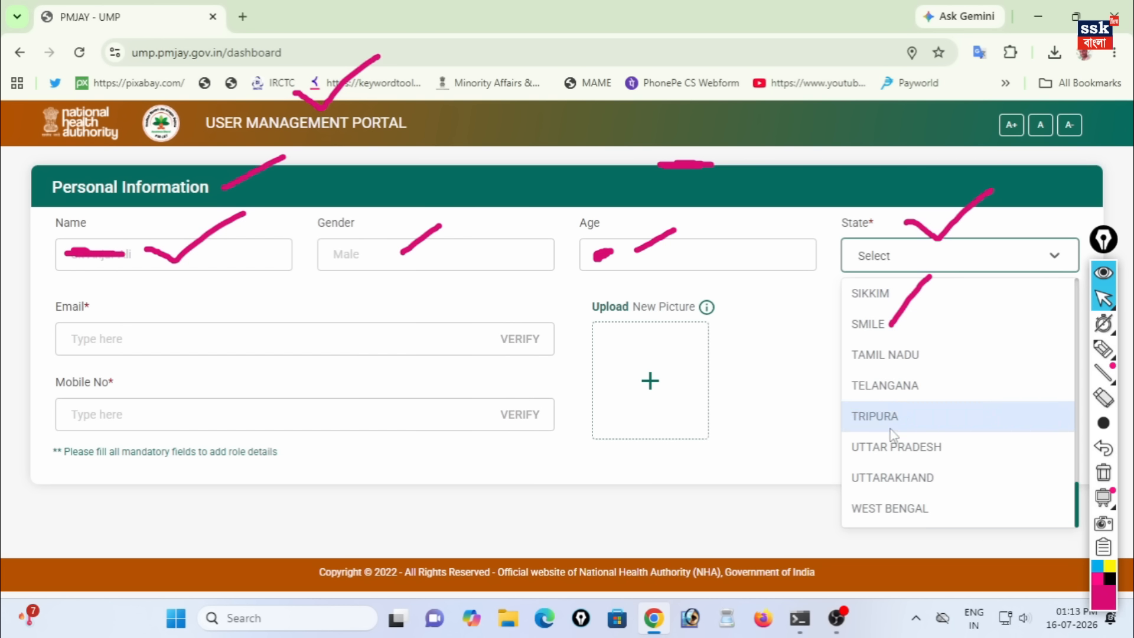
pyautogui.click(890, 507)
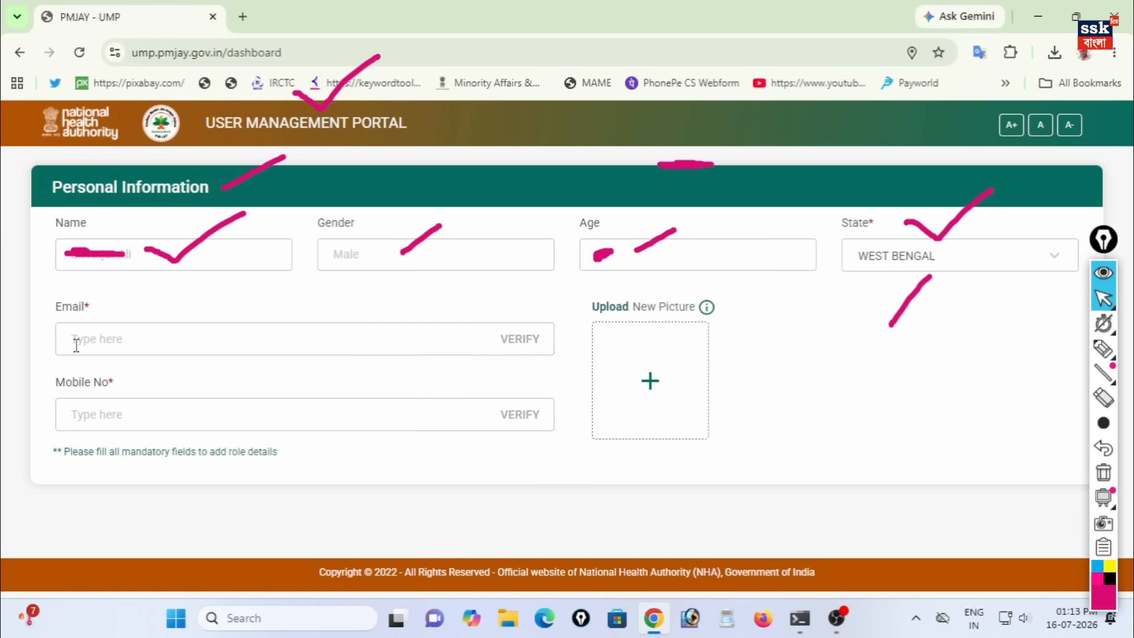
# Tick the Email field with the pen and cover part of the entered e-mail address with a stroke.
pyautogui.click(1102, 349)
pyautogui.moveTo(160, 311)
pyautogui.mouseDown()
pyautogui.moveTo(180, 320)
pyautogui.moveTo(239, 275)
pyautogui.mouseUp()
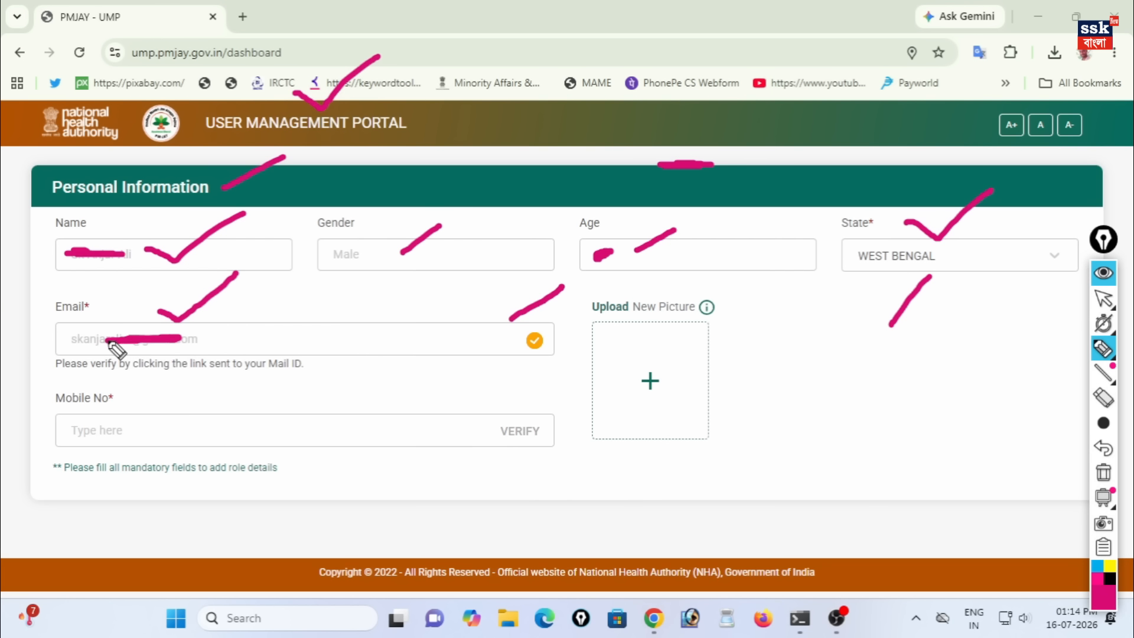
pyautogui.moveTo(107, 341); pyautogui.dragTo(179, 340)
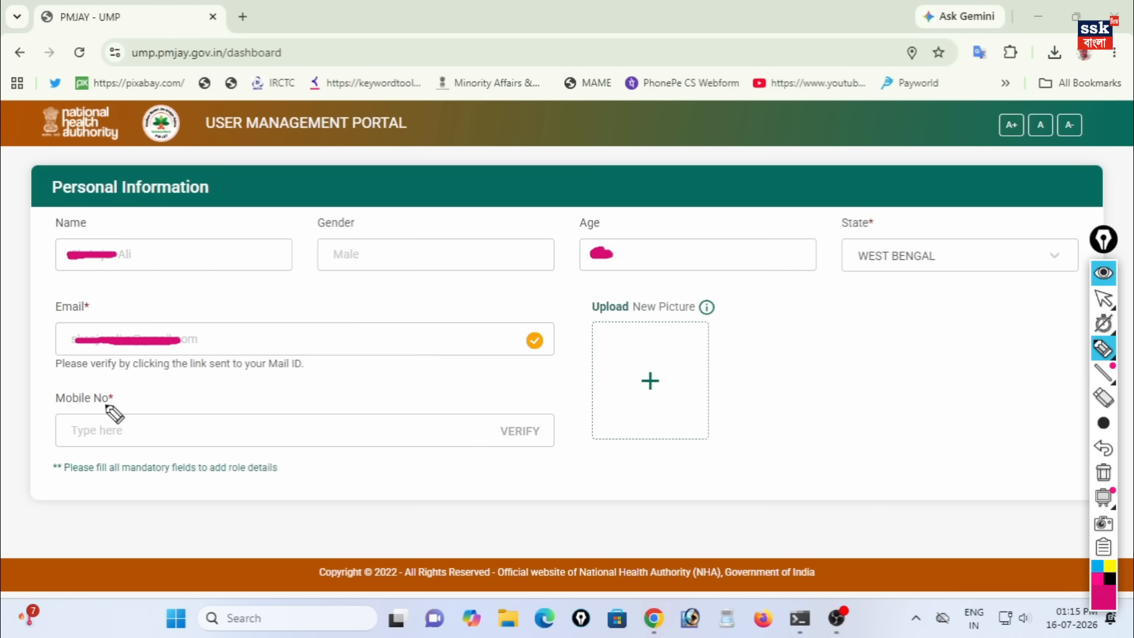
# Tick the Mobile No, Aadhaar OTP and Mobile OTP fields with the pen and circle the mobile number's verification mark.
pyautogui.moveTo(170, 398)
pyautogui.mouseDown()
pyautogui.moveTo(188, 405)
pyautogui.moveTo(240, 358)
pyautogui.mouseUp()
pyautogui.moveTo(532, 416); pyautogui.dragTo(503, 407)
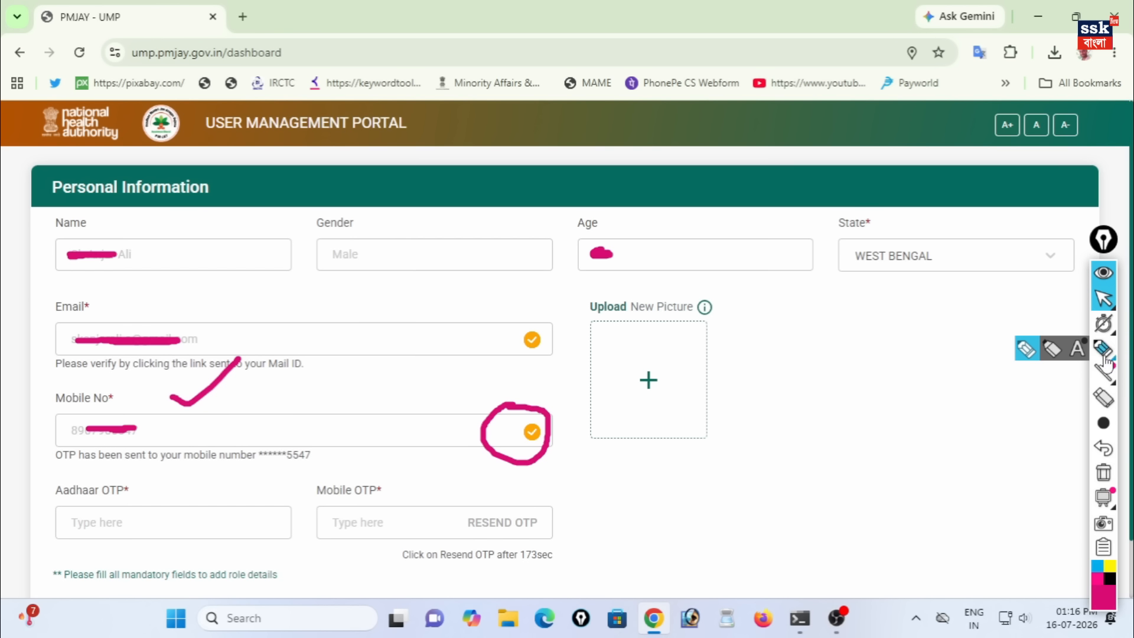
pyautogui.click(1103, 348)
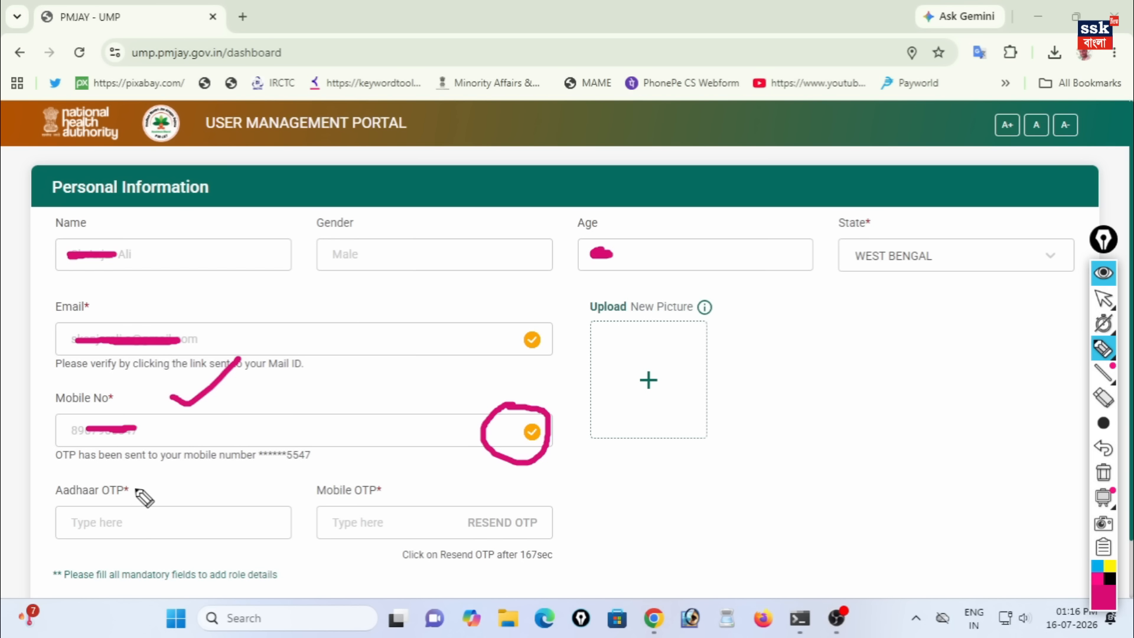
pyautogui.moveTo(135, 481); pyautogui.dragTo(213, 428)
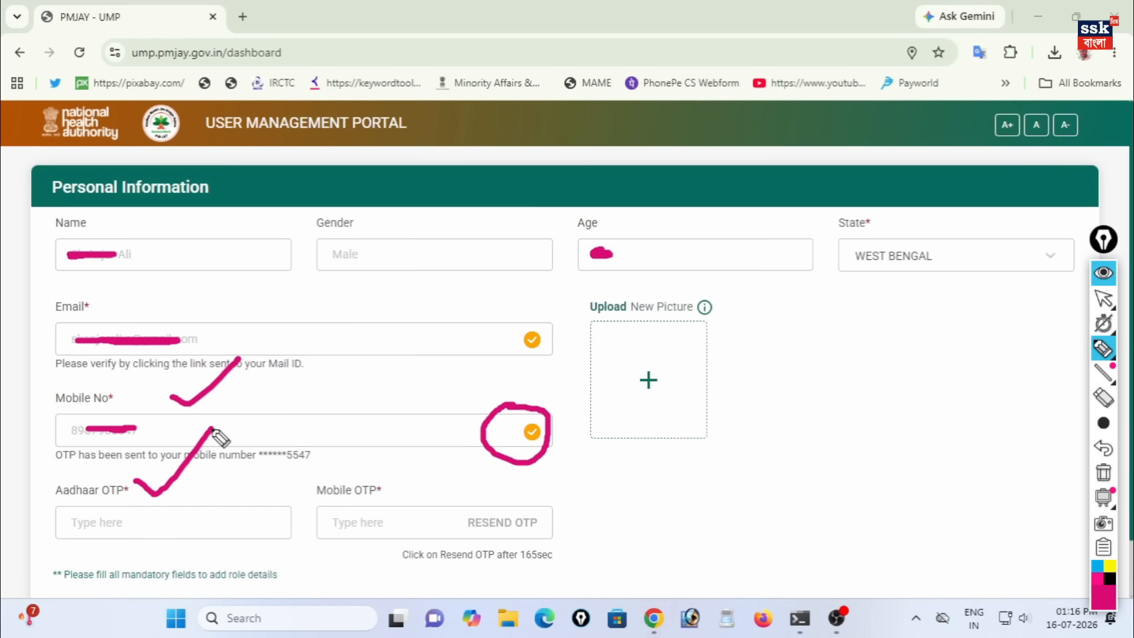
pyautogui.moveTo(107, 410); pyautogui.dragTo(132, 391)
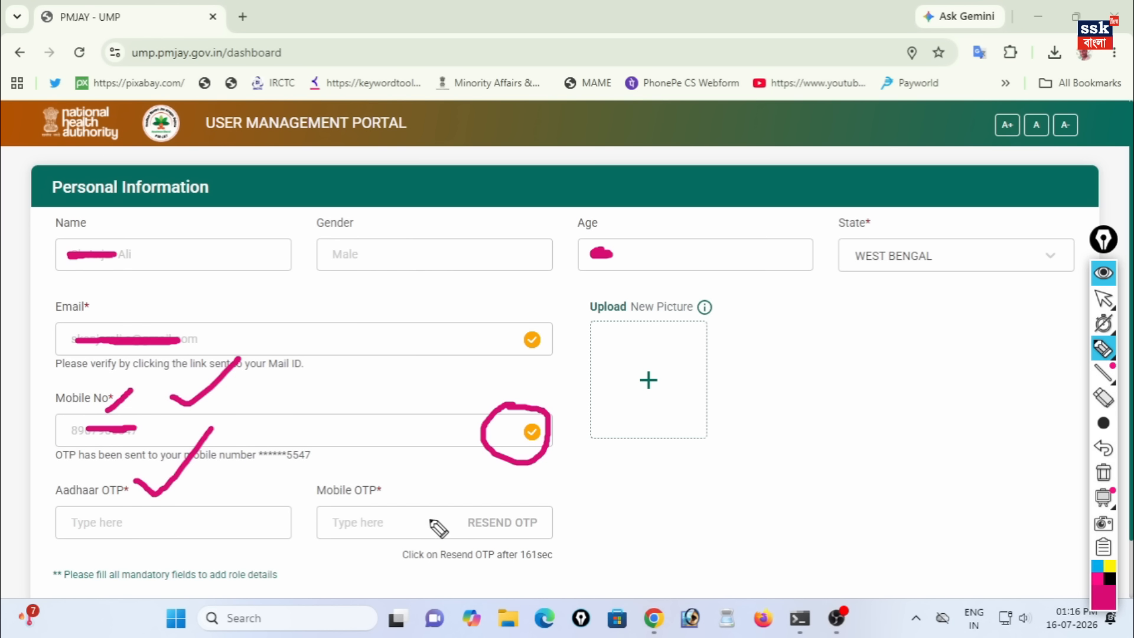
pyautogui.moveTo(381, 492); pyautogui.dragTo(434, 453)
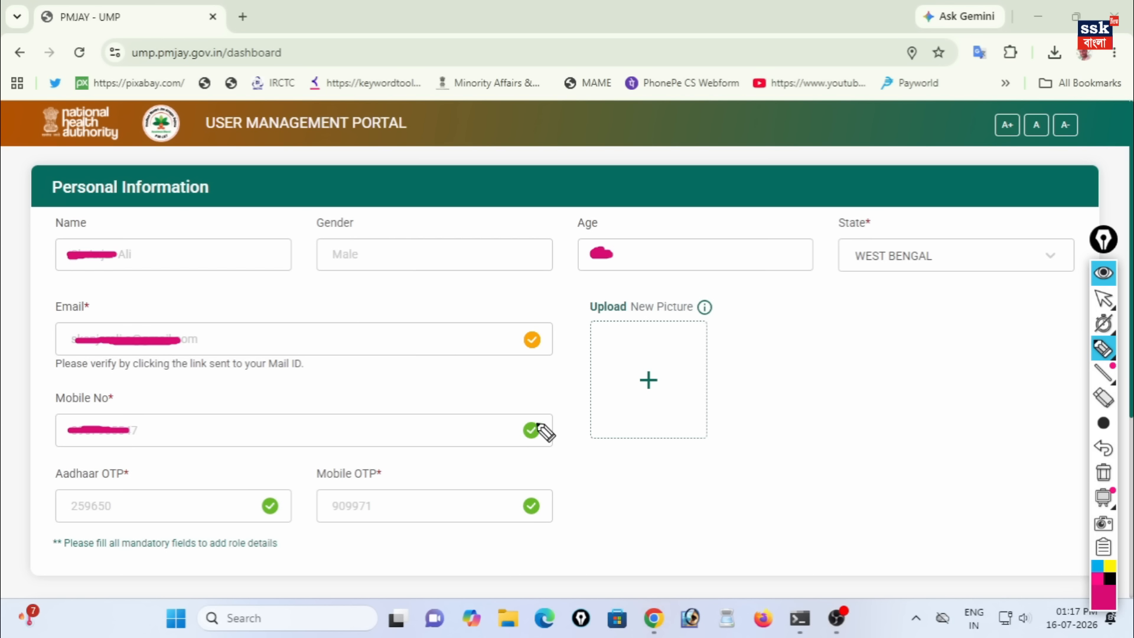
# Tick the Mobile No, Mobile OTP and Aadhaar OTP verification marks and outline the Upload New Picture box with the pen.
pyautogui.moveTo(541, 416); pyautogui.dragTo(561, 397)
pyautogui.moveTo(529, 488); pyautogui.dragTo(542, 472)
pyautogui.moveTo(289, 483); pyautogui.dragTo(308, 463)
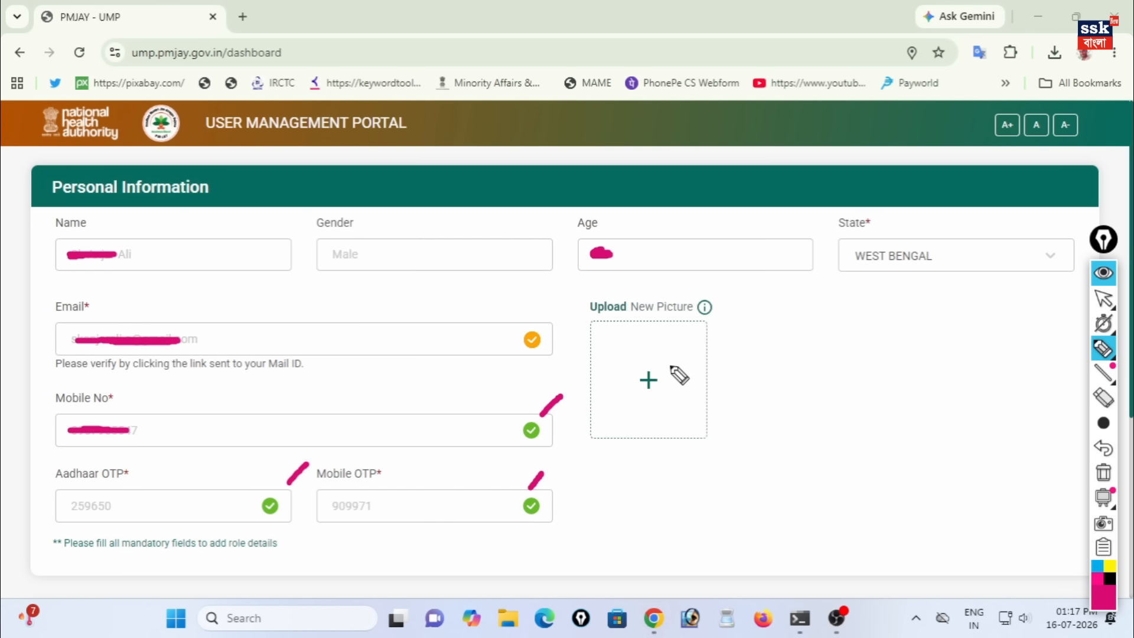
pyautogui.moveTo(594, 274)
pyautogui.mouseDown()
pyautogui.moveTo(580, 322)
pyautogui.moveTo(691, 451)
pyautogui.moveTo(721, 288)
pyautogui.moveTo(579, 271)
pyautogui.mouseUp()
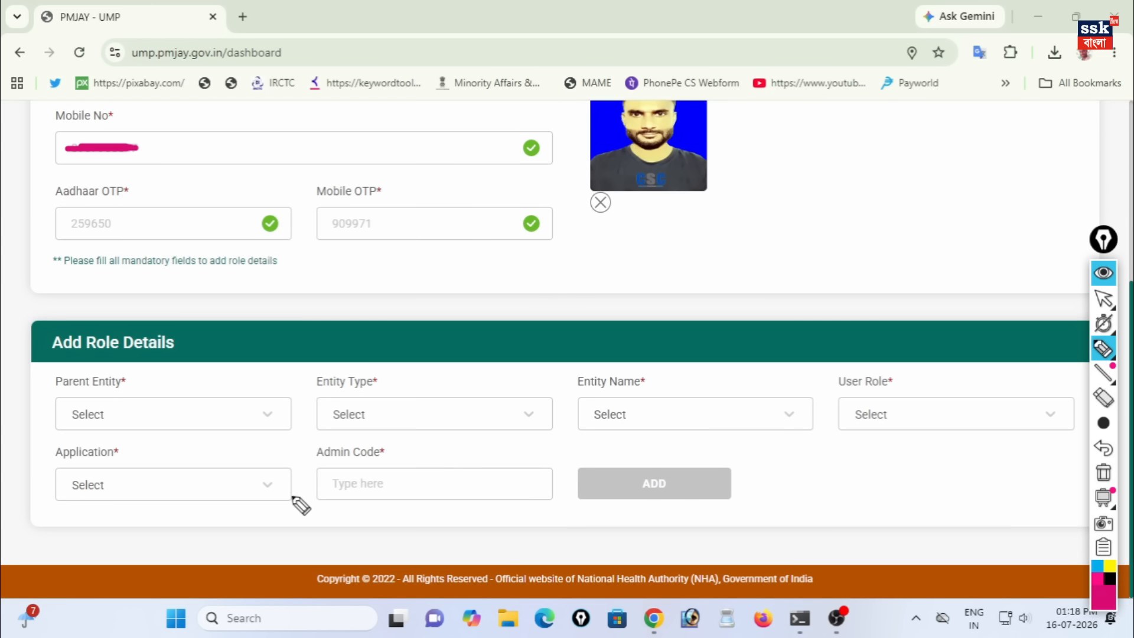
# Tick the uploaded photo, the Add Role Details section and the Parent Entity field with the pen.
pyautogui.moveTo(719, 136)
pyautogui.mouseDown()
pyautogui.moveTo(748, 157)
pyautogui.moveTo(853, 78)
pyautogui.mouseUp()
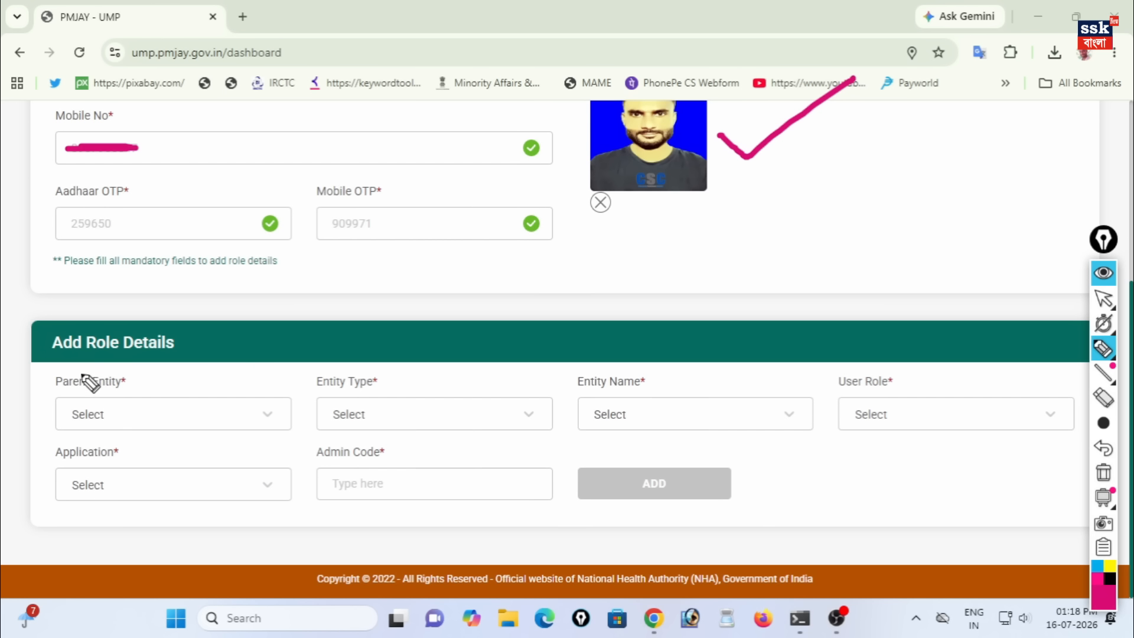
pyautogui.moveTo(106, 308); pyautogui.dragTo(190, 251)
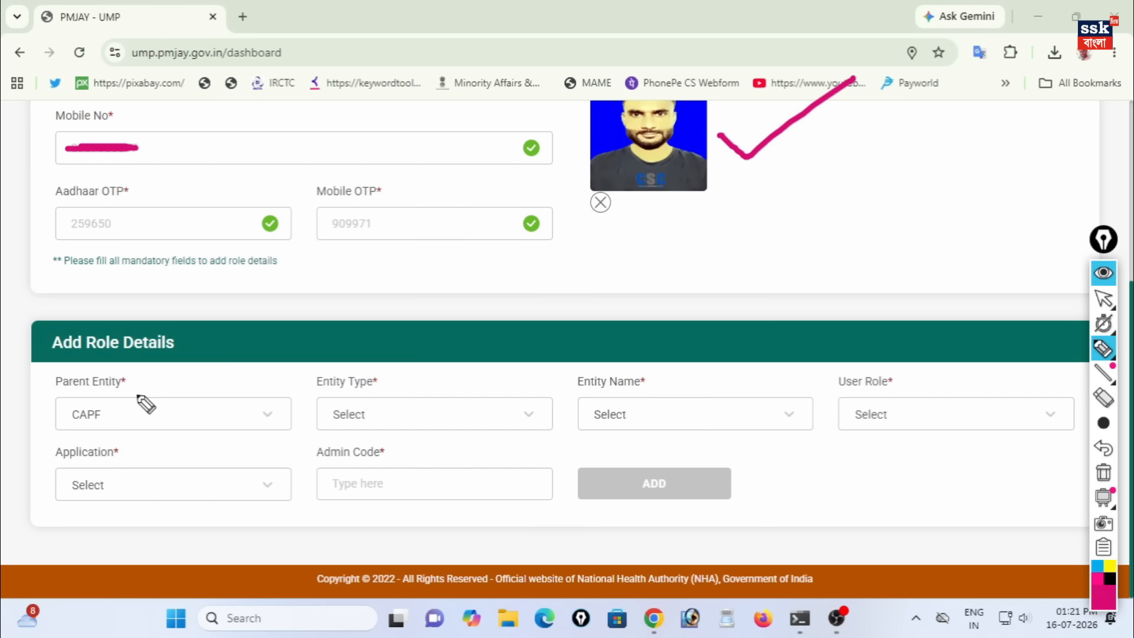
pyautogui.moveTo(154, 407); pyautogui.dragTo(170, 393)
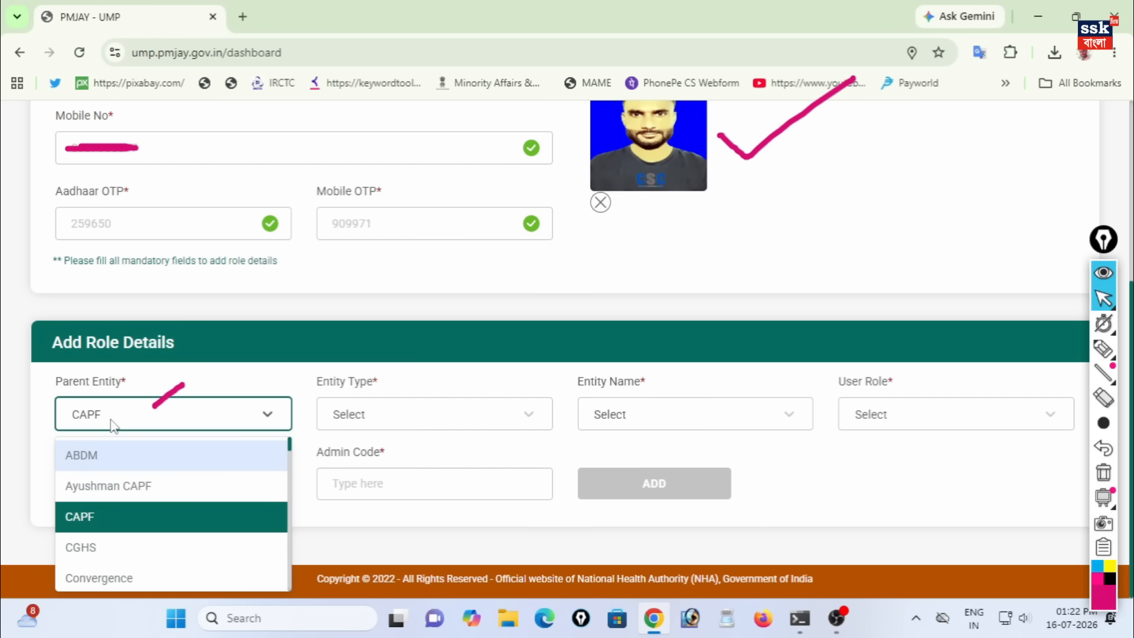
# Search the Parent Entity options for "shaw" and set the Parent Entity to SHA West Bengal.
pyautogui.write('sha')
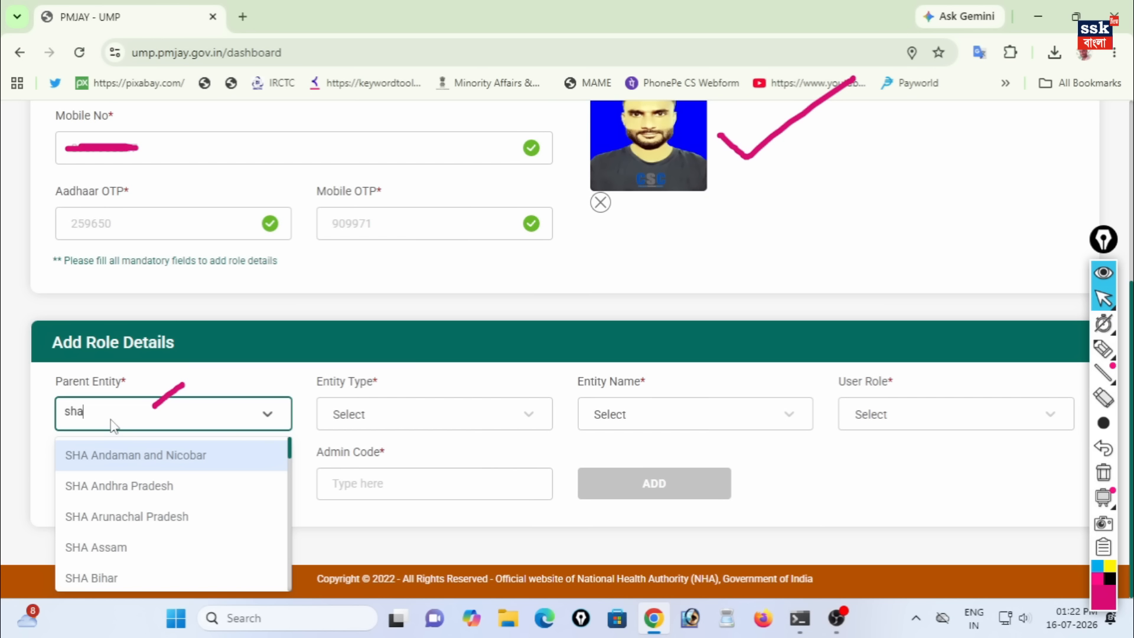
pyautogui.write('w')
pyautogui.click(128, 455)
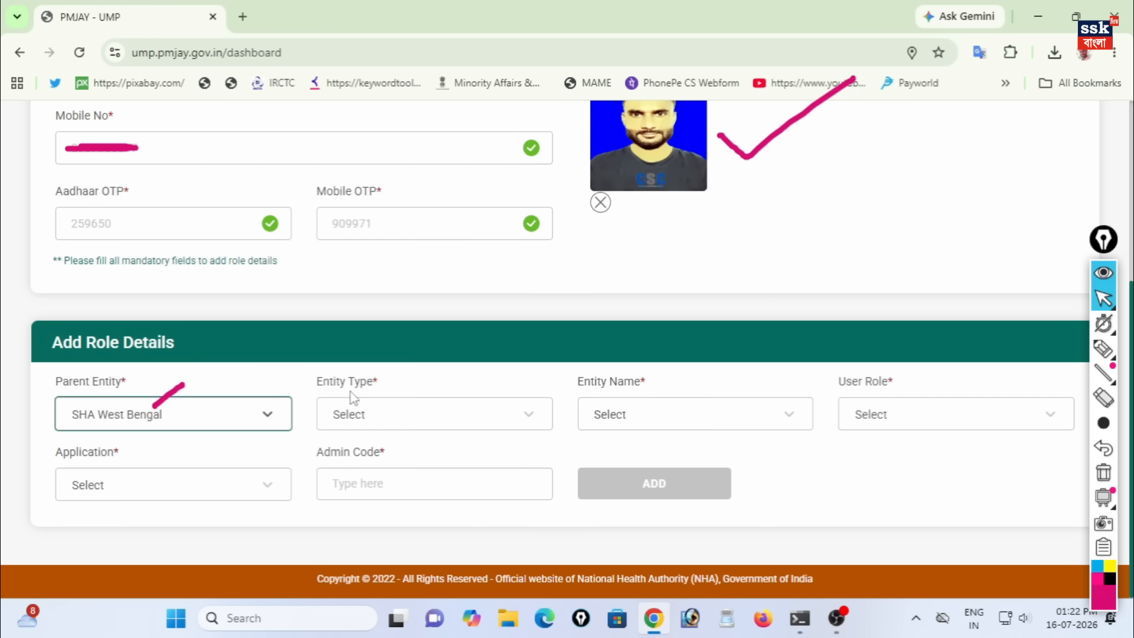
# Review the Entity Type options and set the Entity Type to Card Creation Agency.
pyautogui.click(379, 417)
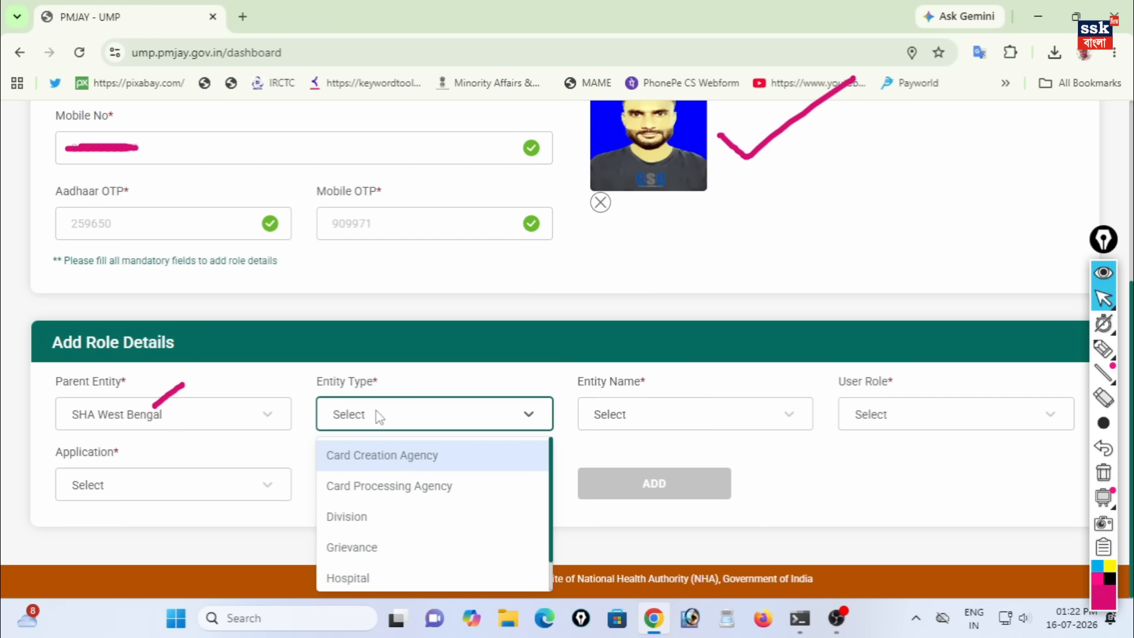
pyautogui.scroll(-1, 388, 545)
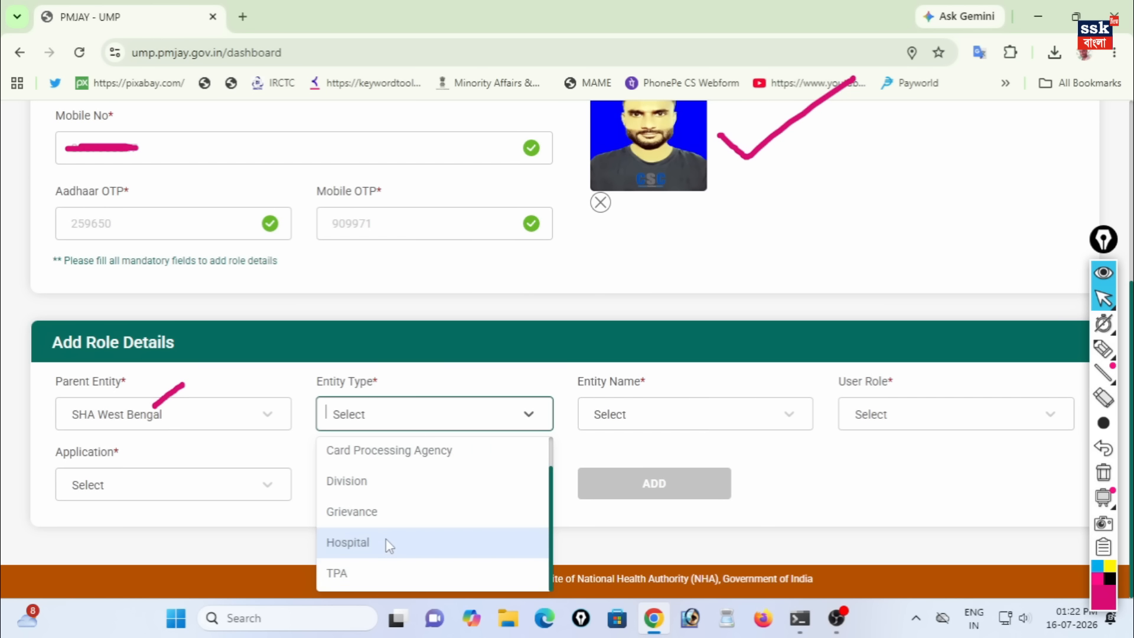
pyautogui.scroll(1, 389, 544)
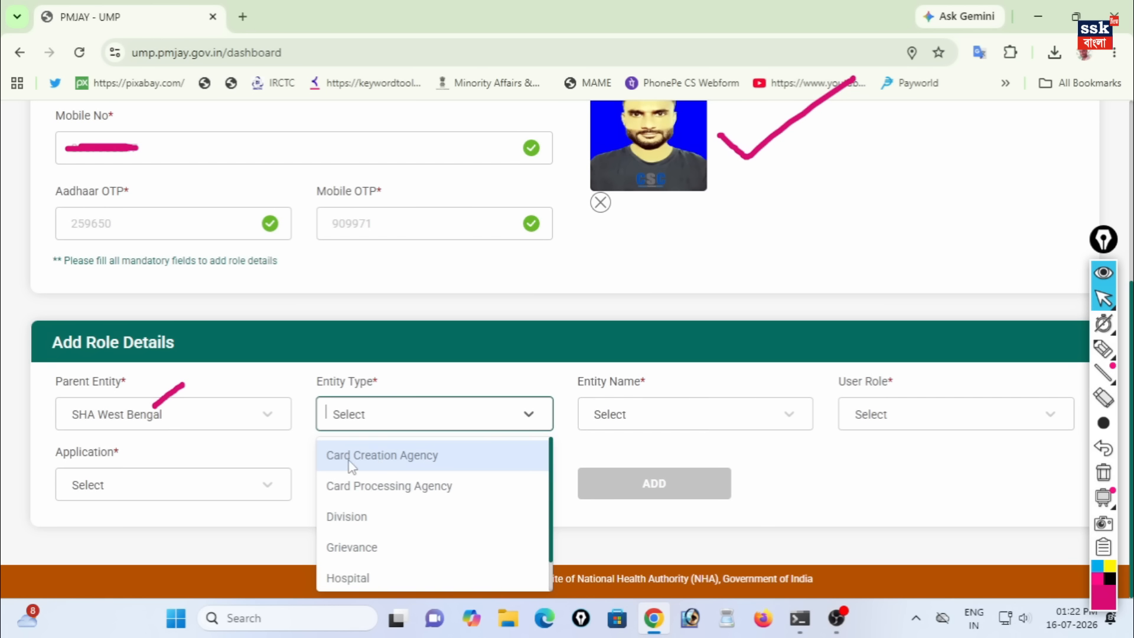
pyautogui.click(383, 456)
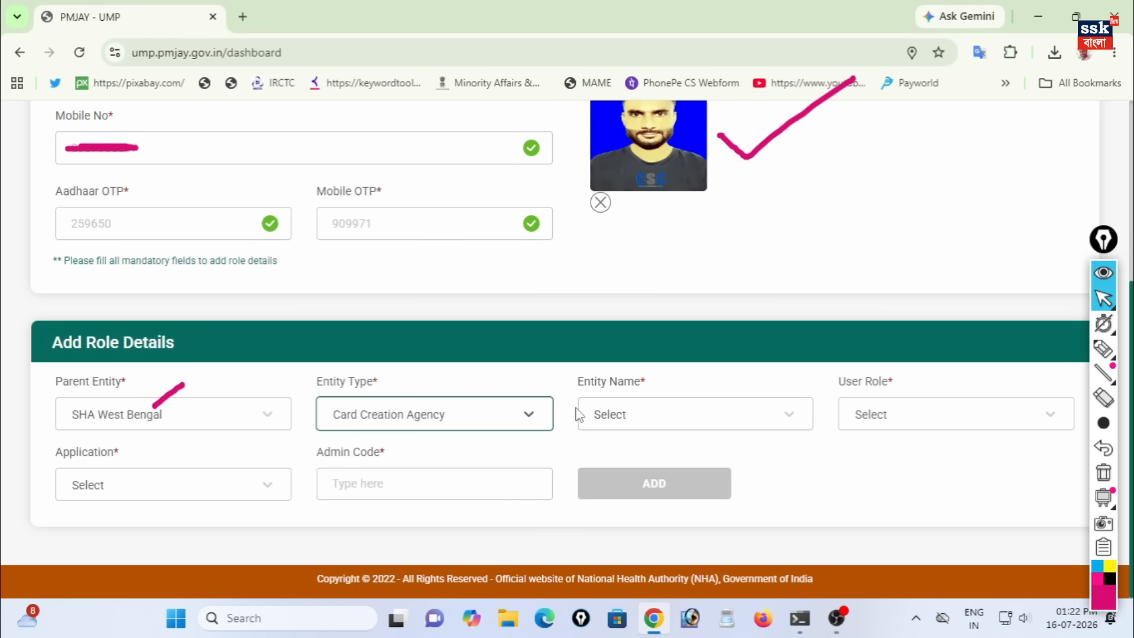
# Set the Entity Name to CSC and open the CSC ID field for entry.
pyautogui.click(633, 415)
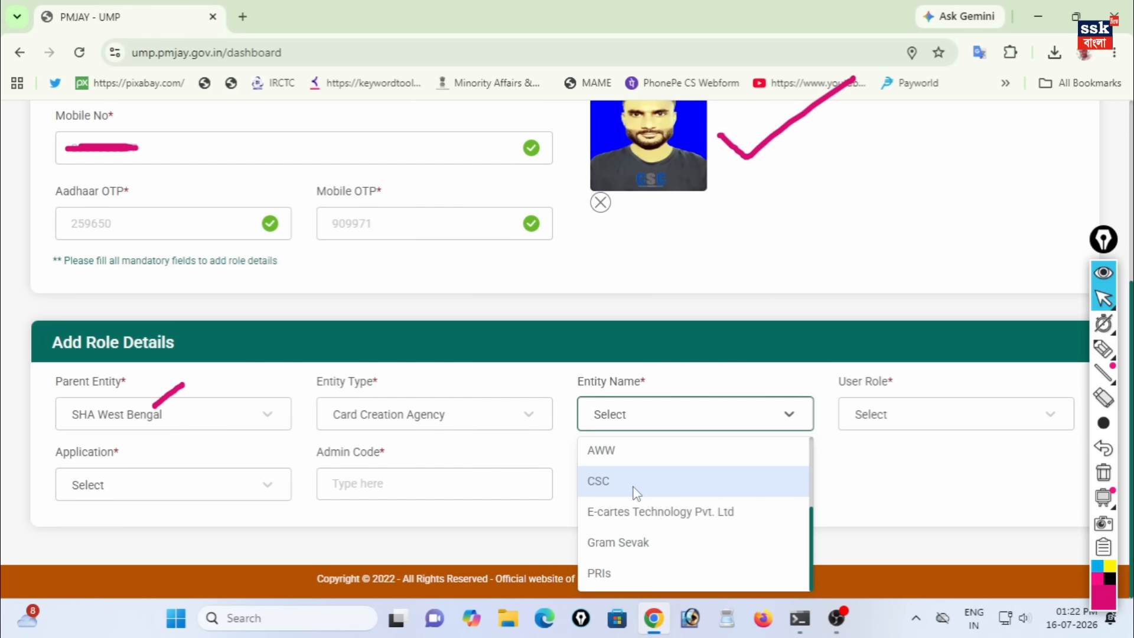
pyautogui.click(619, 481)
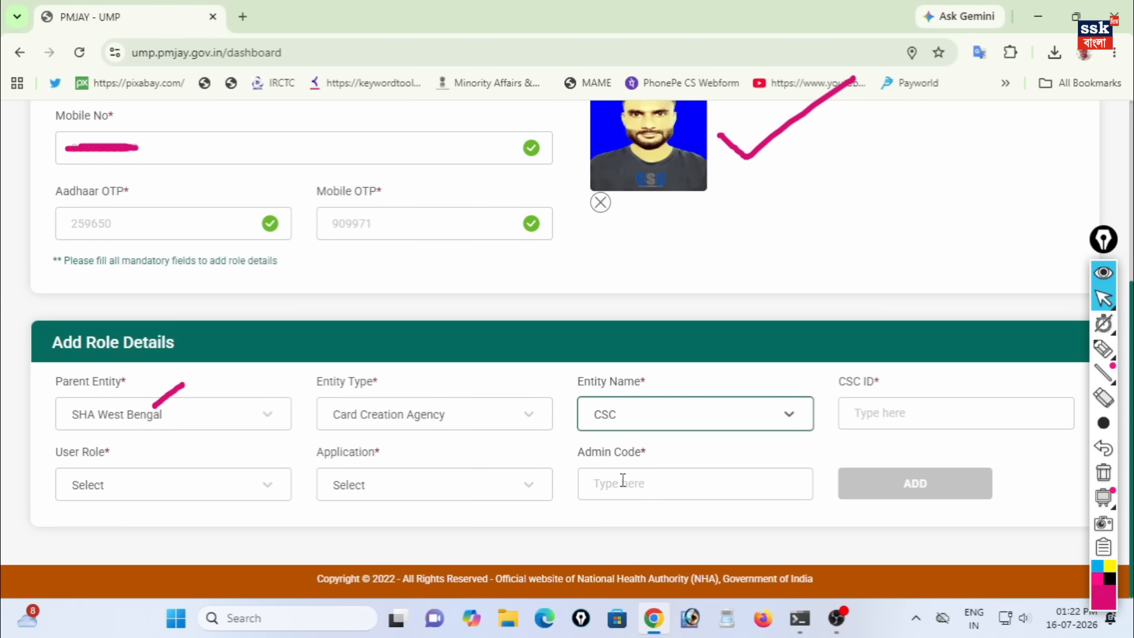
pyautogui.click(874, 412)
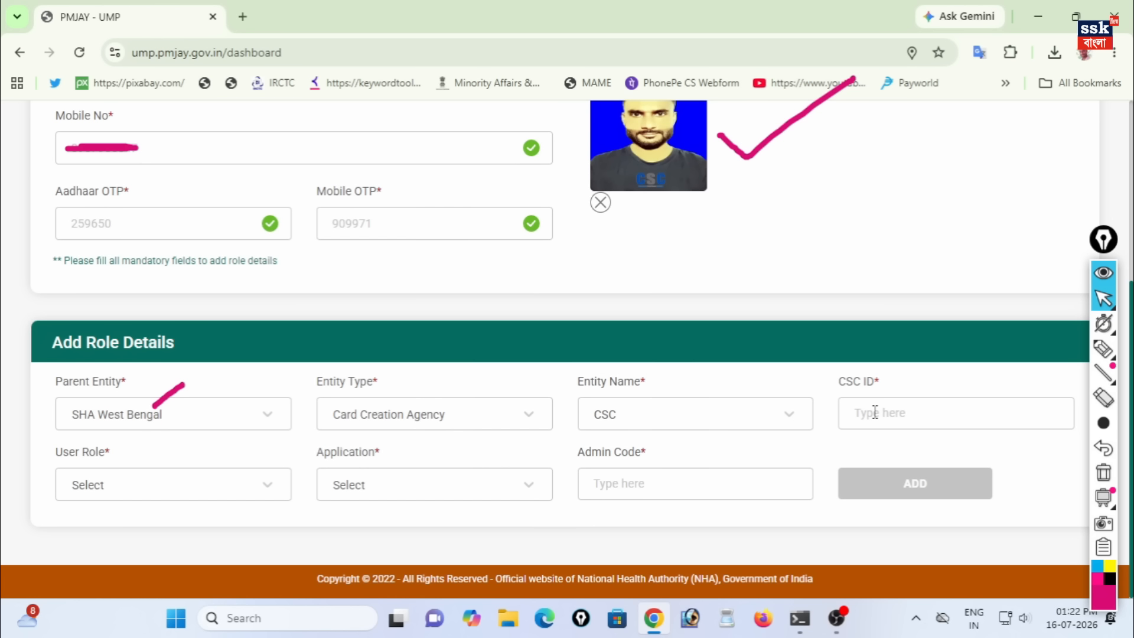
# Cover the entered CSC ID with pen strokes and mark the User Role label.
pyautogui.moveTo(856, 413); pyautogui.dragTo(893, 416)
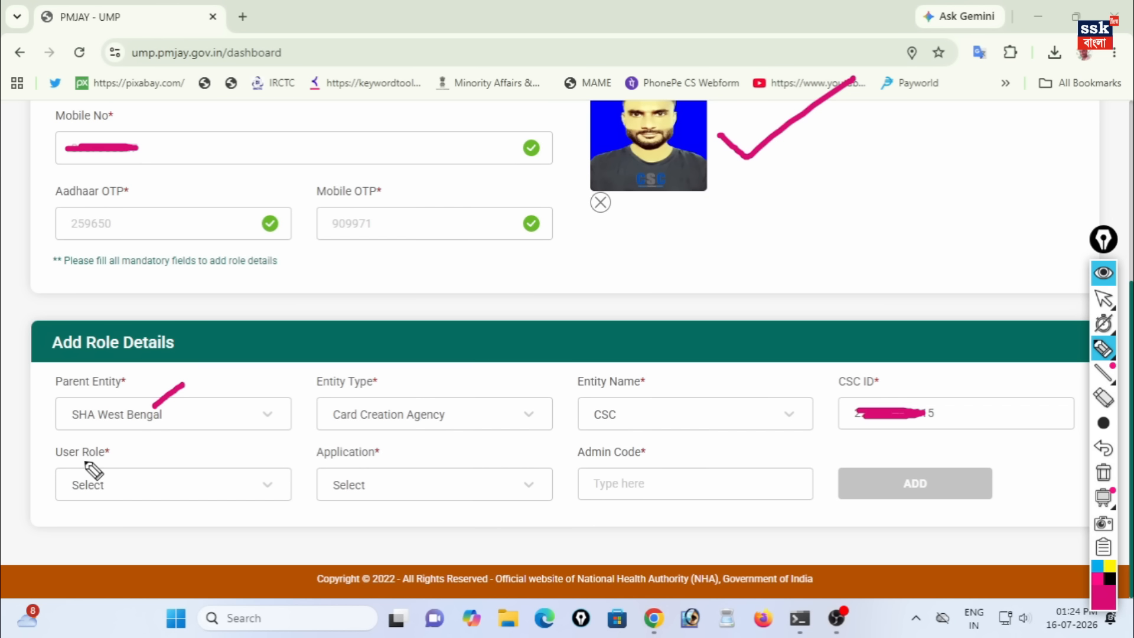
pyautogui.moveTo(111, 450); pyautogui.dragTo(159, 435)
pyautogui.moveTo(861, 400); pyautogui.dragTo(953, 405)
# Set the User Role in the role details to Operator-BIS.
pyautogui.click(1103, 298)
pyautogui.click(168, 485)
pyautogui.click(118, 580)
# Highlight the Application label and set the Application to BIS.
pyautogui.click(349, 477)
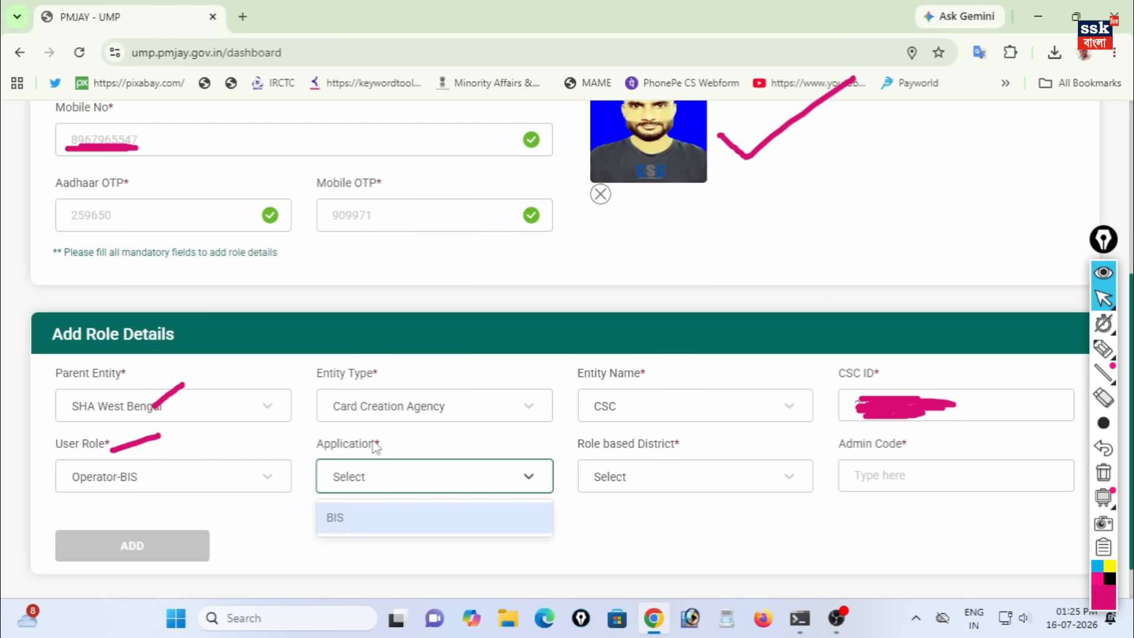
pyautogui.click(371, 440)
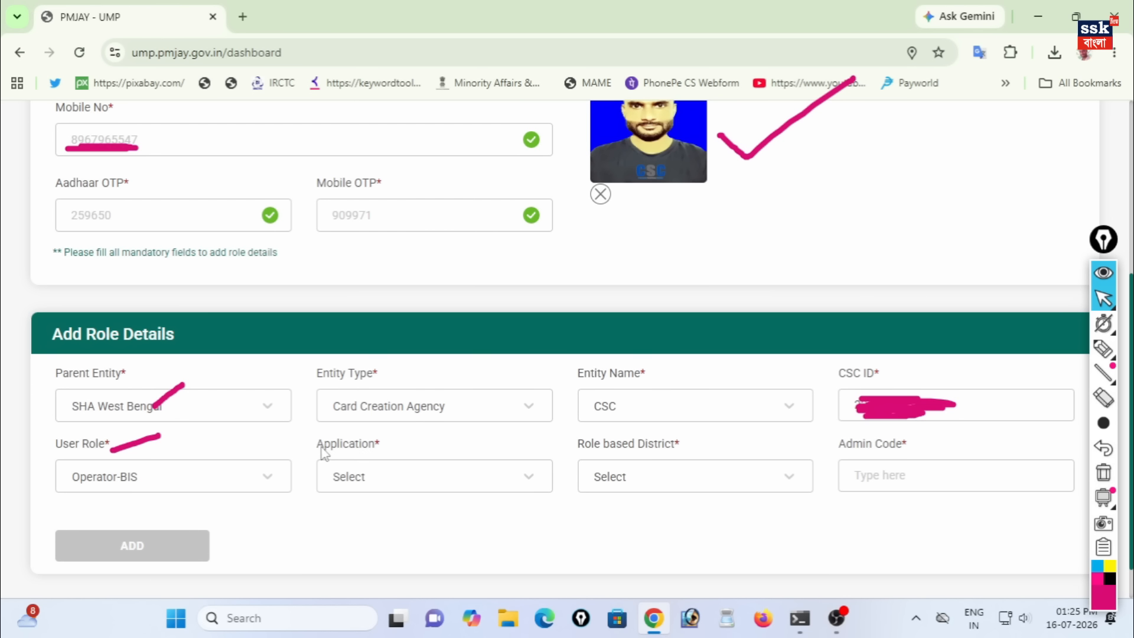
pyautogui.moveTo(318, 444); pyautogui.dragTo(387, 448)
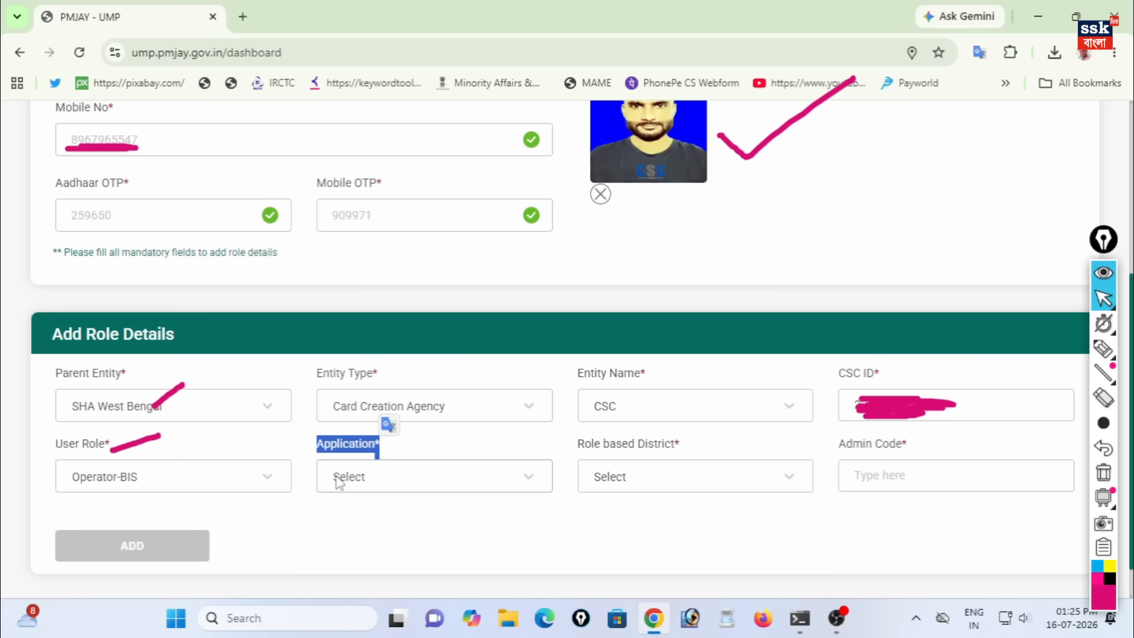
pyautogui.click(362, 483)
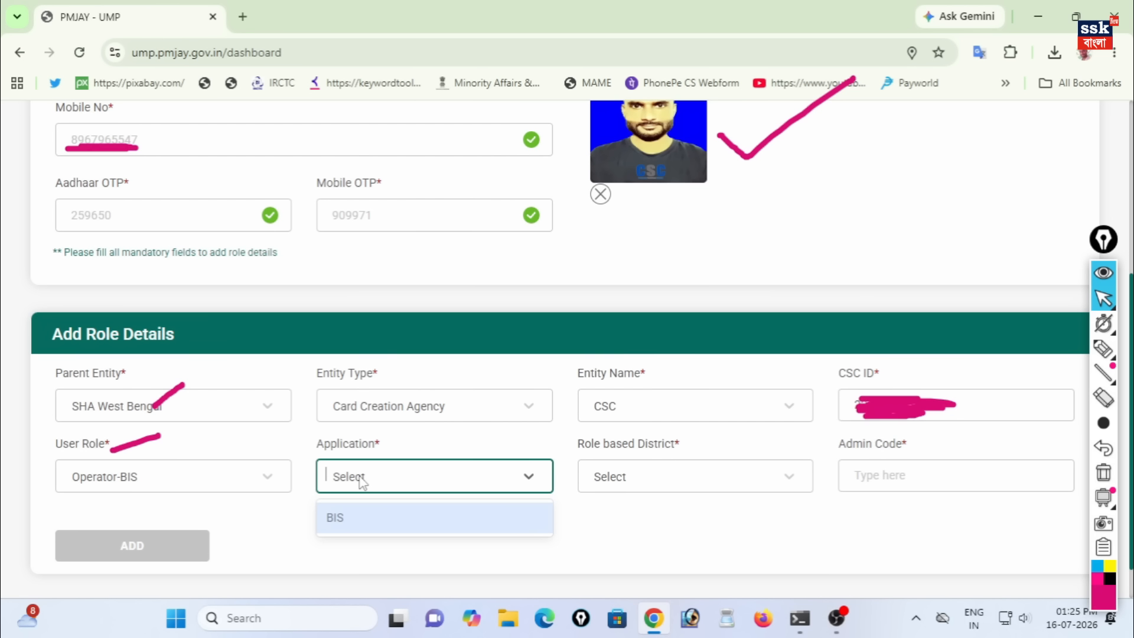
pyautogui.click(333, 518)
pyautogui.scroll(-1, 918, 253)
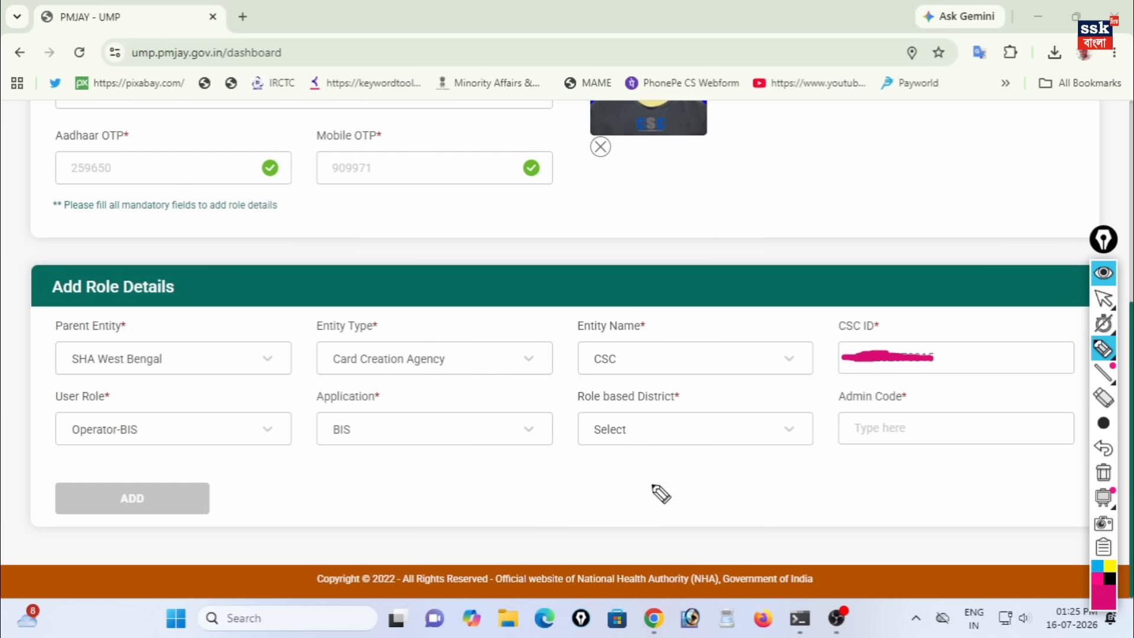
# Tick the Role based District and Admin Code fields and point an arrow at the MEDINIPUR EAST district with the pen.
pyautogui.moveTo(622, 379); pyautogui.dragTo(691, 350)
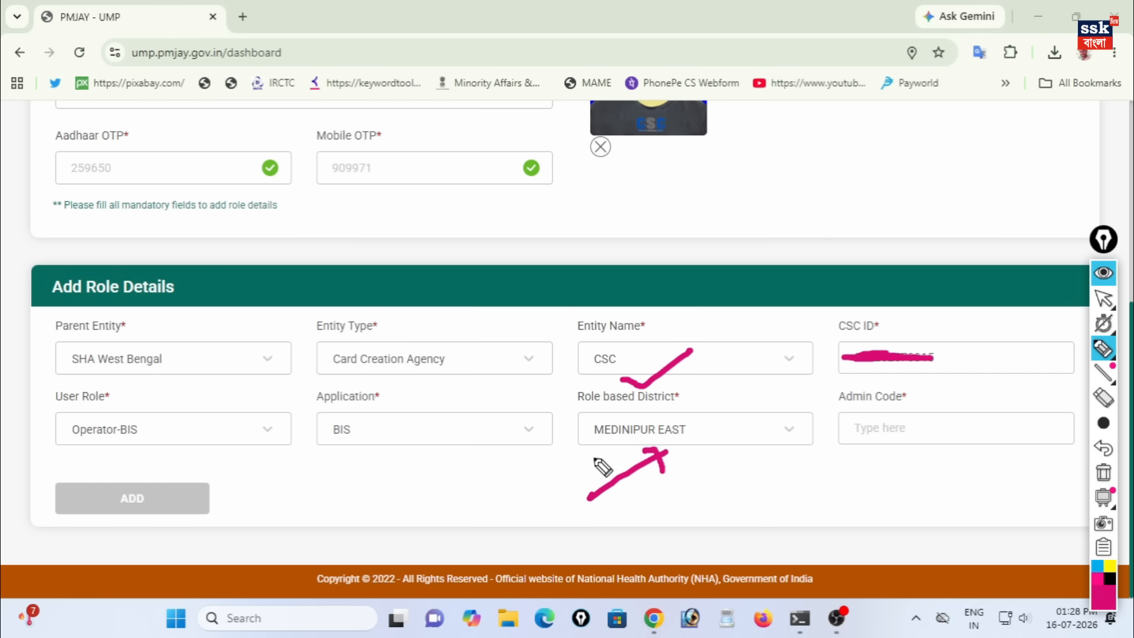
pyautogui.moveTo(542, 495)
pyautogui.mouseDown()
pyautogui.moveTo(579, 458)
pyautogui.moveTo(595, 481)
pyautogui.mouseUp()
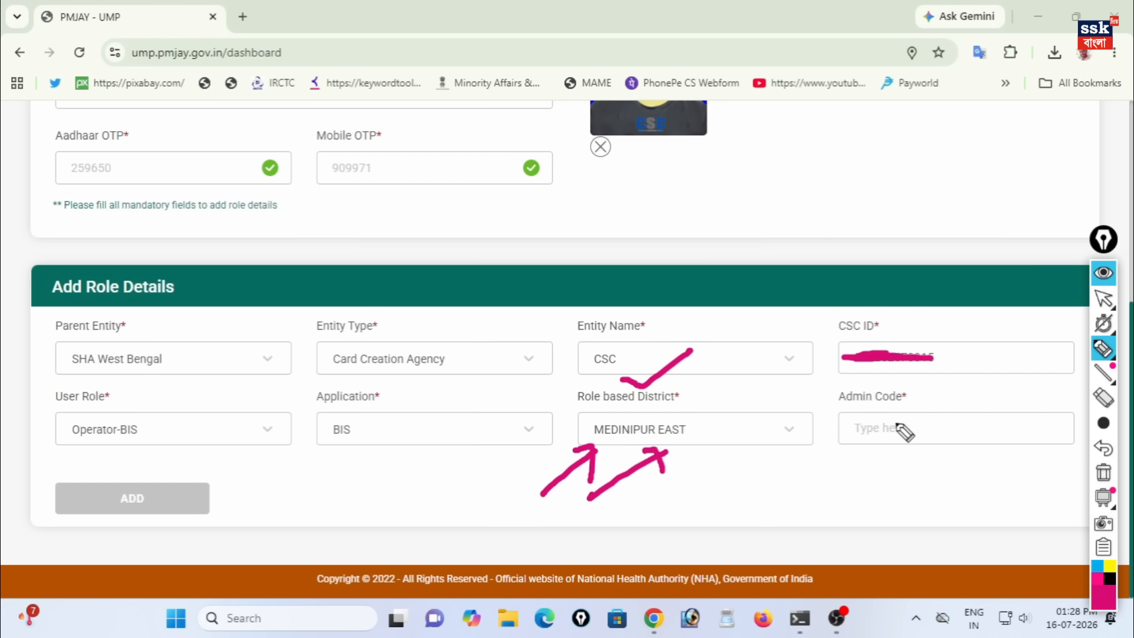
pyautogui.moveTo(930, 396); pyautogui.dragTo(968, 373)
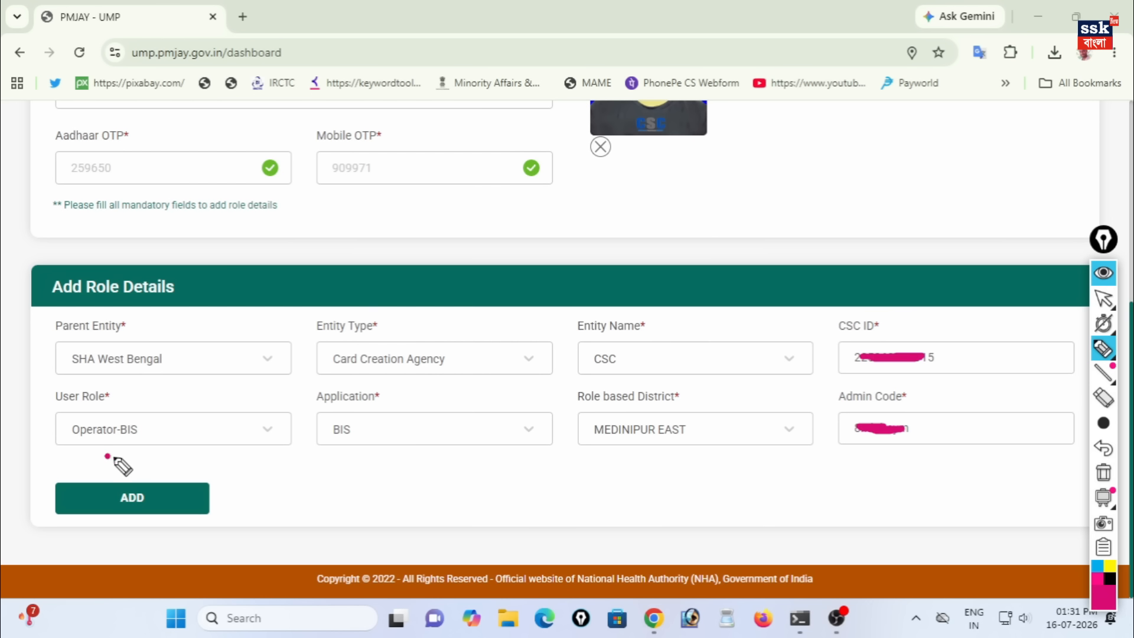
# Mark the ADD button of the role details with a pen tick above it and an arrow below it.
pyautogui.moveTo(105, 454); pyautogui.dragTo(221, 393)
pyautogui.moveTo(117, 527); pyautogui.dragTo(65, 577)
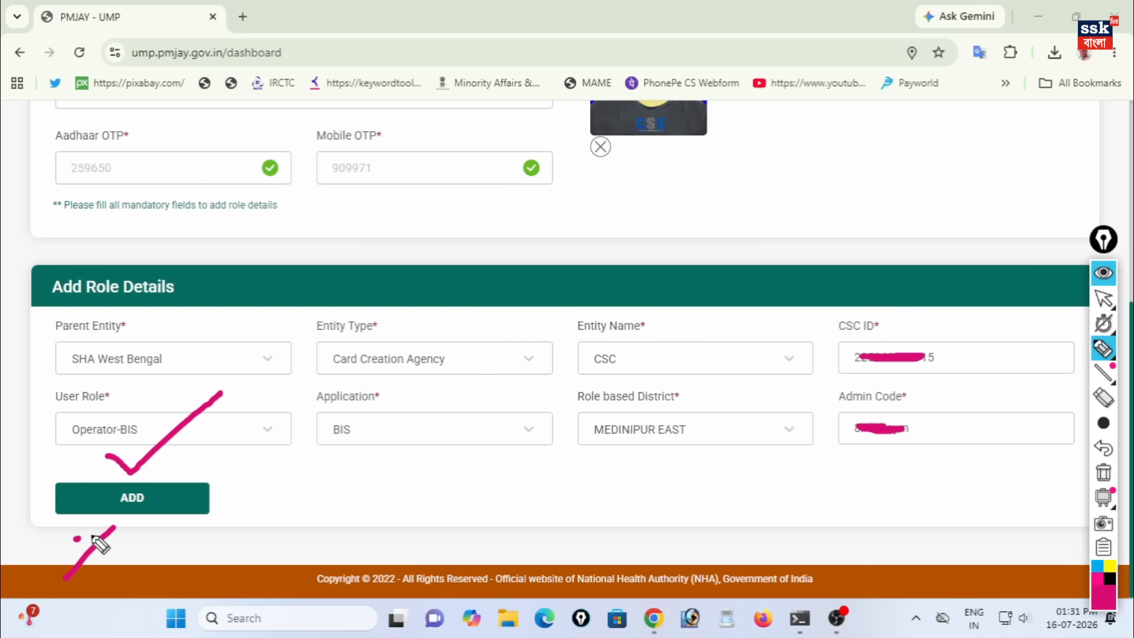
pyautogui.moveTo(76, 531); pyautogui.dragTo(116, 528)
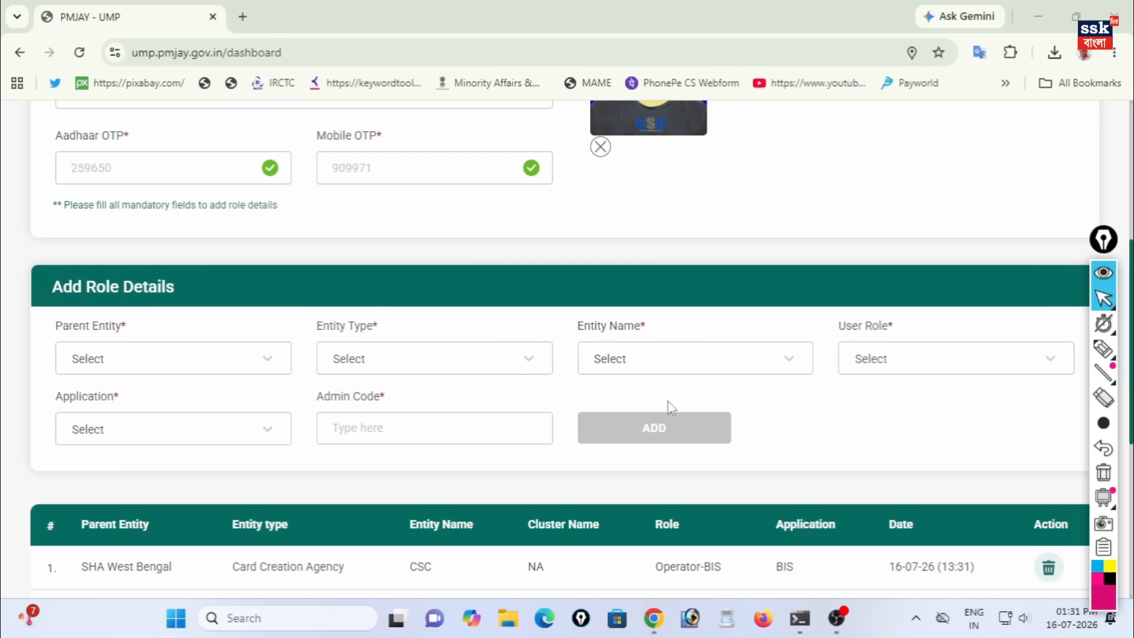
# Mark the added role's Parent Entity and CSC entries with the pen and circle its date and delete icon.
pyautogui.scroll(-6, 603, 373)
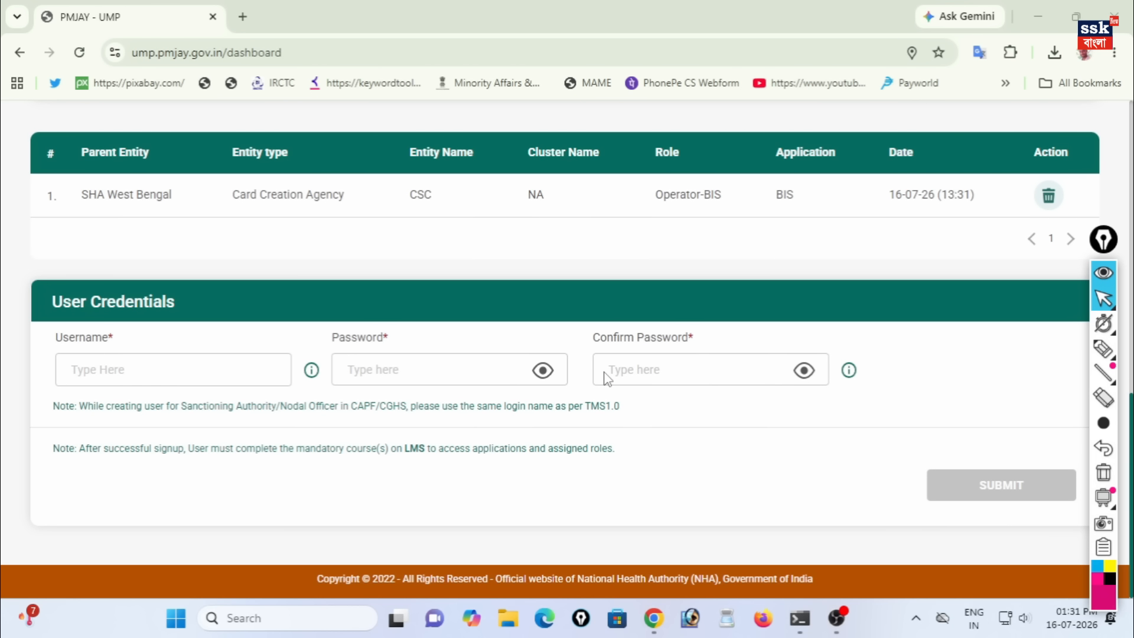
pyautogui.click(1102, 349)
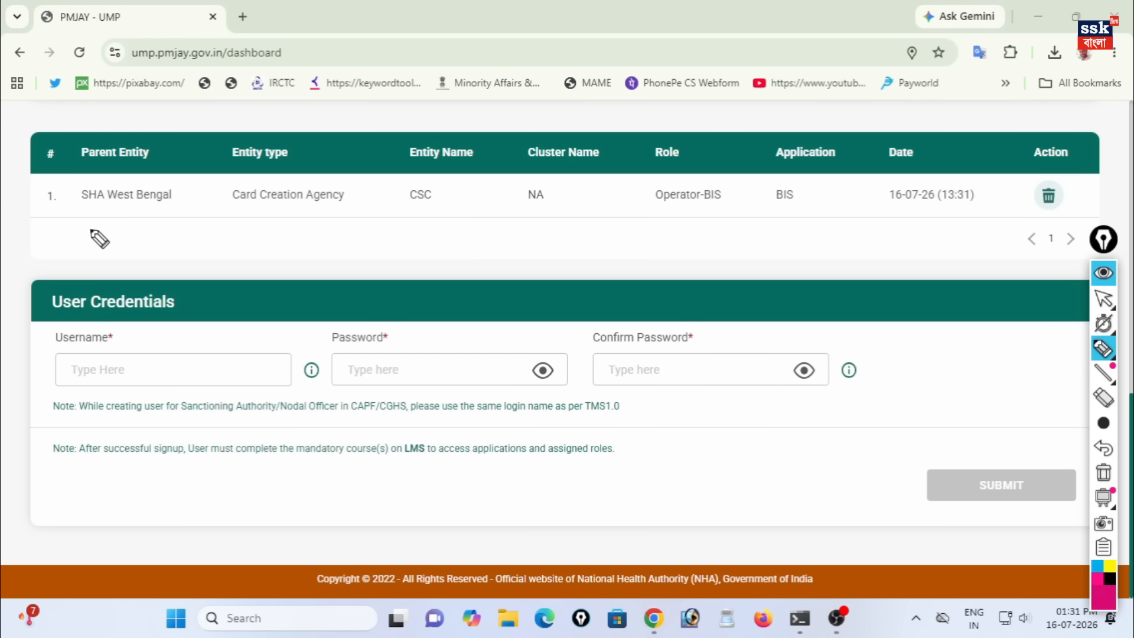
pyautogui.moveTo(96, 212); pyautogui.dragTo(61, 241)
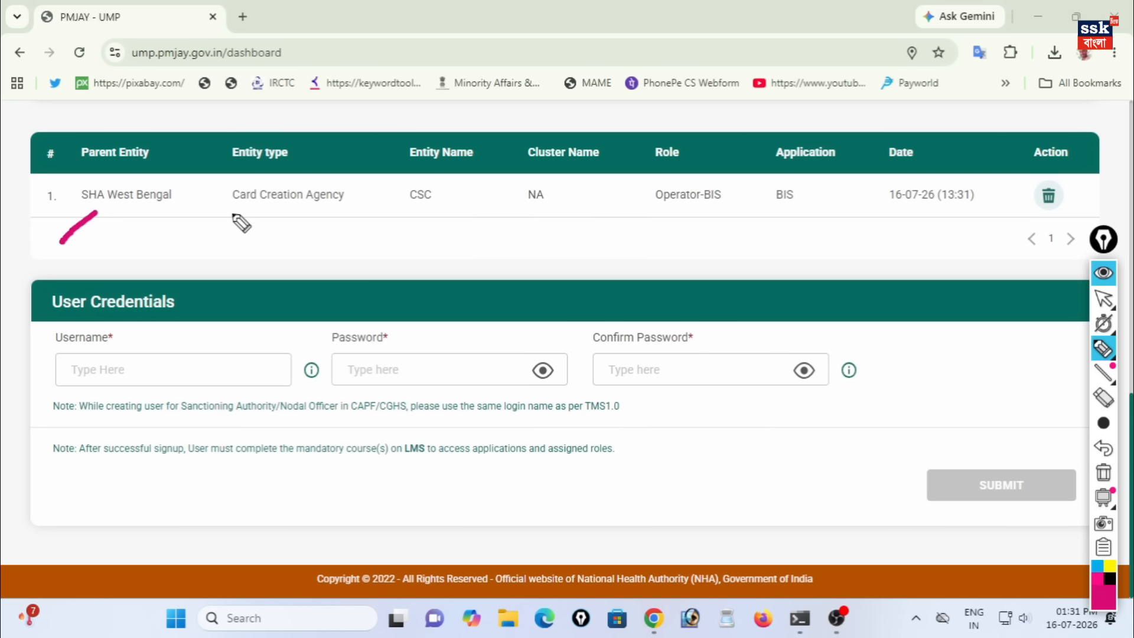
pyautogui.moveTo(414, 212); pyautogui.dragTo(450, 214)
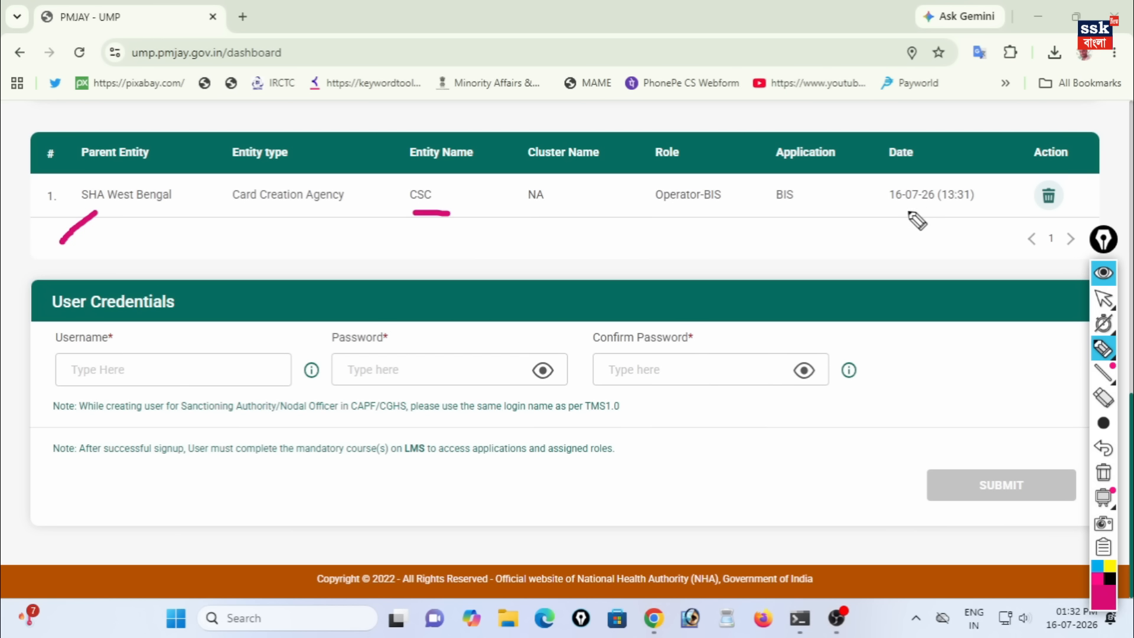
pyautogui.moveTo(885, 210)
pyautogui.mouseDown()
pyautogui.moveTo(982, 207)
pyautogui.moveTo(963, 168)
pyautogui.moveTo(868, 179)
pyautogui.mouseUp()
pyautogui.moveTo(1028, 194)
pyautogui.mouseDown()
pyautogui.moveTo(1071, 214)
pyautogui.moveTo(1049, 181)
pyautogui.mouseUp()
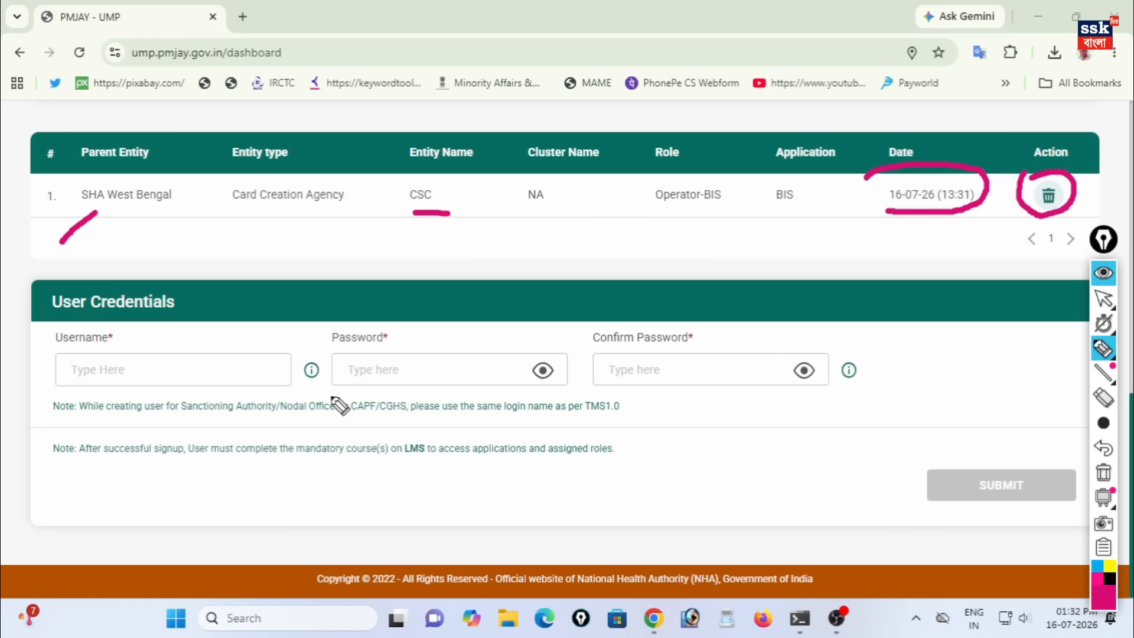
# Tick the Username field and circle the Password visibility icon and the Confirm Password information icon with the pen.
pyautogui.moveTo(118, 335)
pyautogui.mouseDown()
pyautogui.moveTo(138, 345)
pyautogui.moveTo(258, 265)
pyautogui.mouseUp()
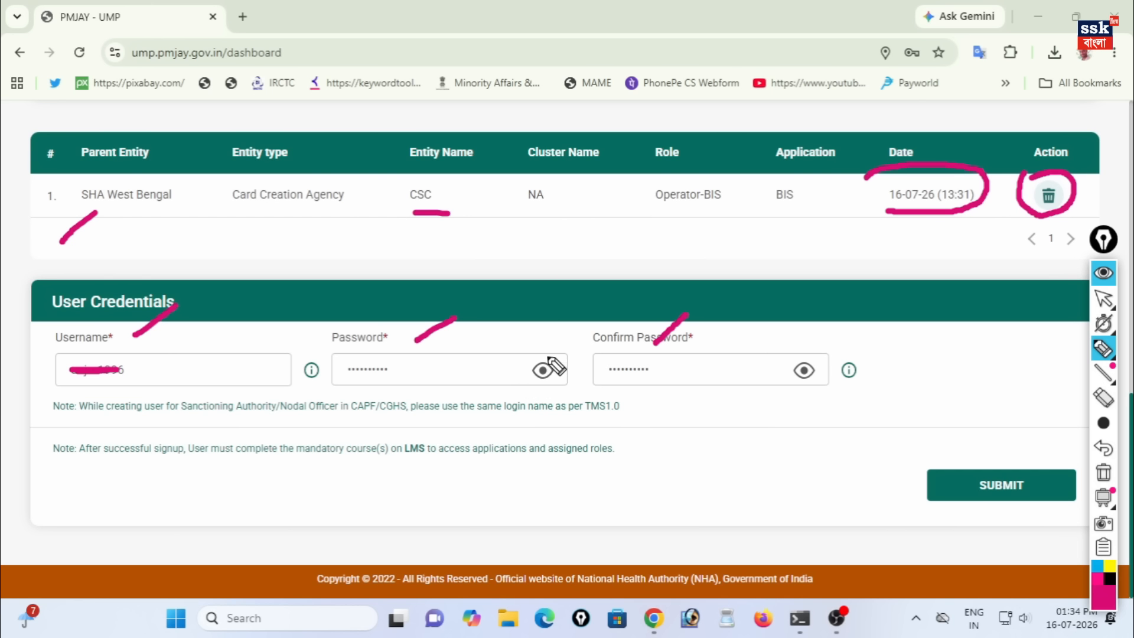
pyautogui.moveTo(531, 340)
pyautogui.mouseDown()
pyautogui.moveTo(523, 381)
pyautogui.moveTo(558, 378)
pyautogui.moveTo(533, 342)
pyautogui.mouseUp()
pyautogui.moveTo(839, 342)
pyautogui.mouseDown()
pyautogui.moveTo(834, 385)
pyautogui.moveTo(861, 371)
pyautogui.mouseUp()
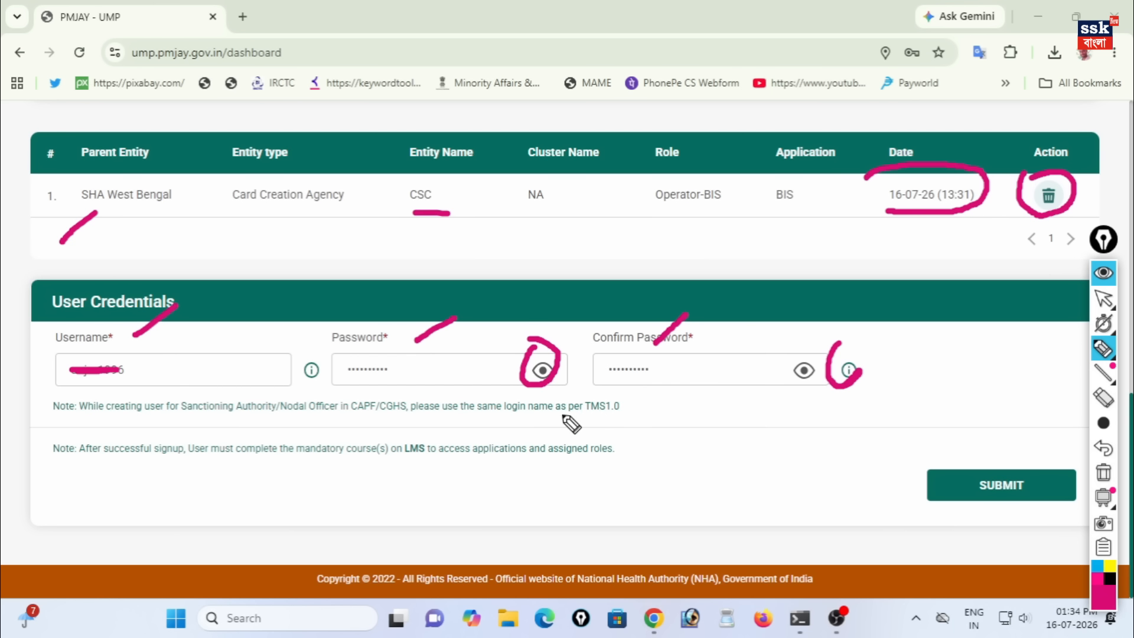
pyautogui.moveTo(851, 361); pyautogui.dragTo(867, 339)
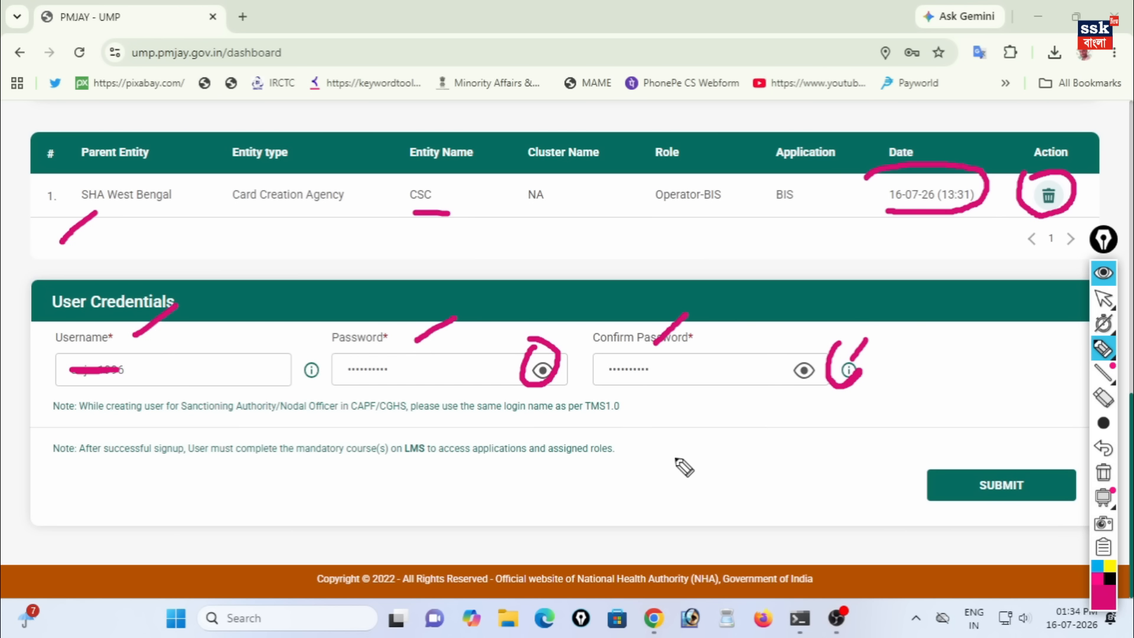
# Circle the SUBMIT button with the pen and submit the account registration.
pyautogui.moveTo(977, 451)
pyautogui.mouseDown()
pyautogui.moveTo(952, 532)
pyautogui.moveTo(1050, 468)
pyautogui.moveTo(952, 461)
pyautogui.mouseUp()
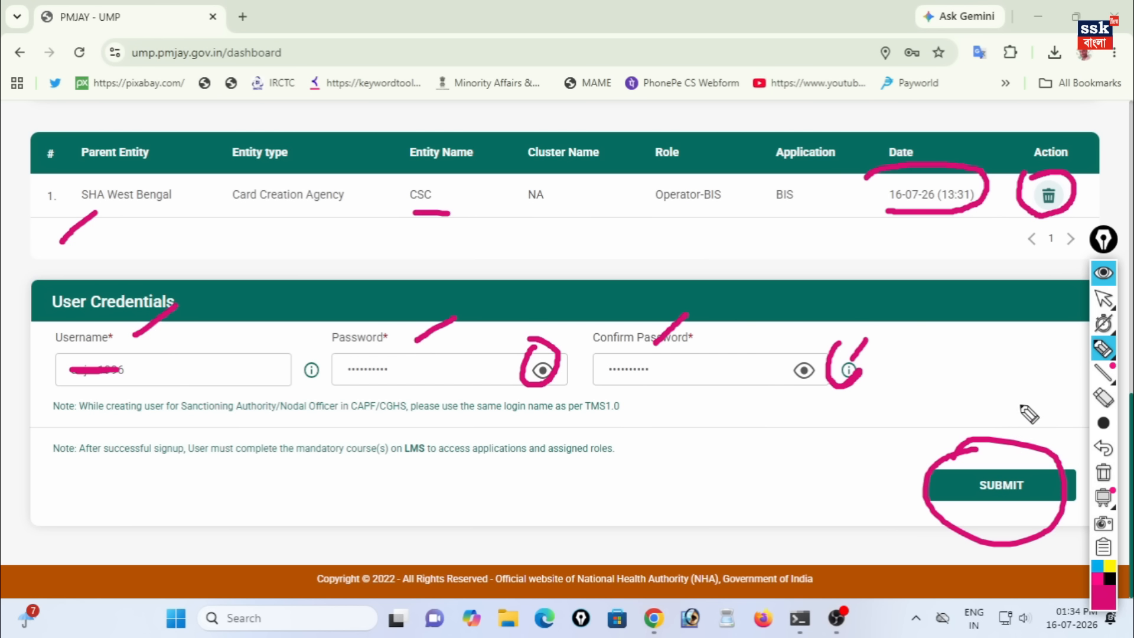
pyautogui.click(1004, 481)
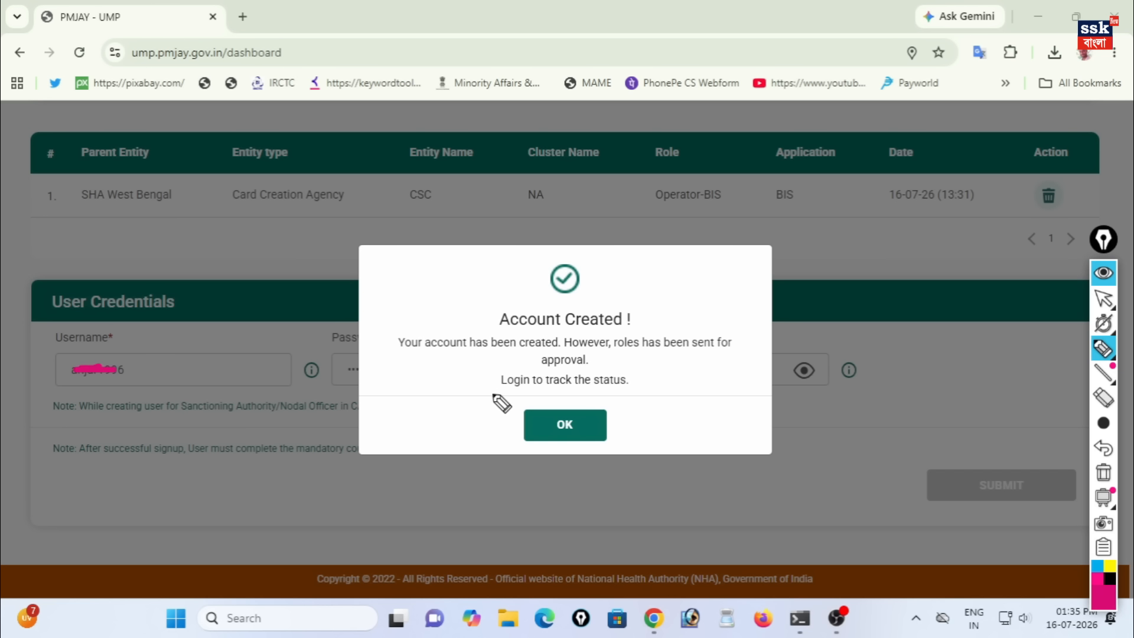
# Acknowledge the account-created message and mark the login page's Captcha text and field, User ID field and VERIFY button with the pen.
pyautogui.click(522, 430)
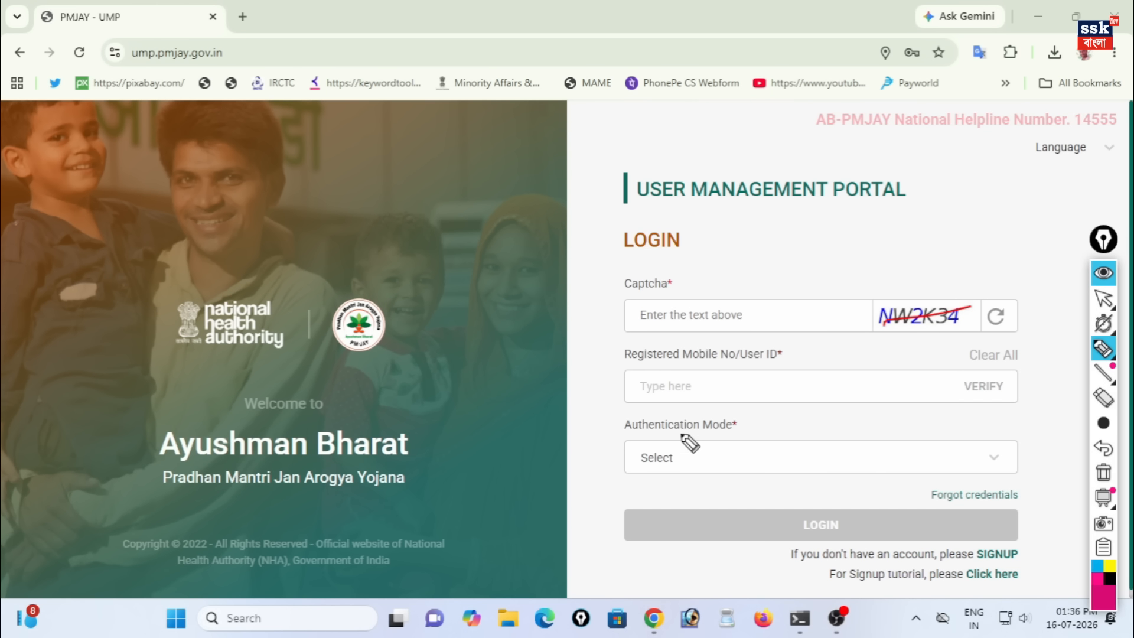
pyautogui.moveTo(924, 288); pyautogui.dragTo(954, 263)
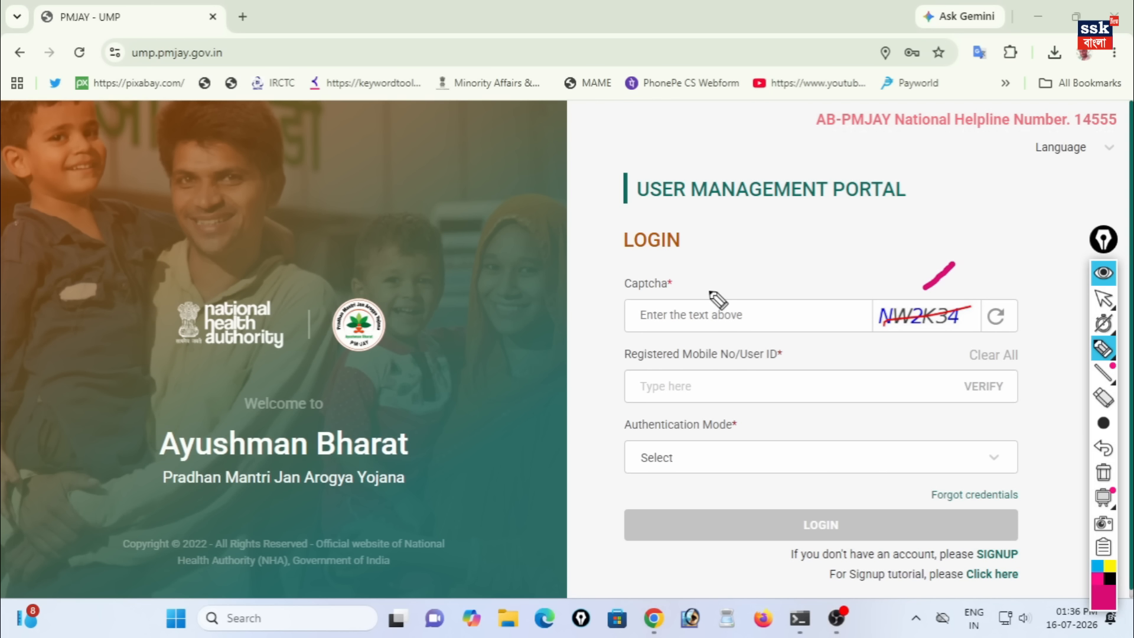
pyautogui.moveTo(707, 288); pyautogui.dragTo(760, 238)
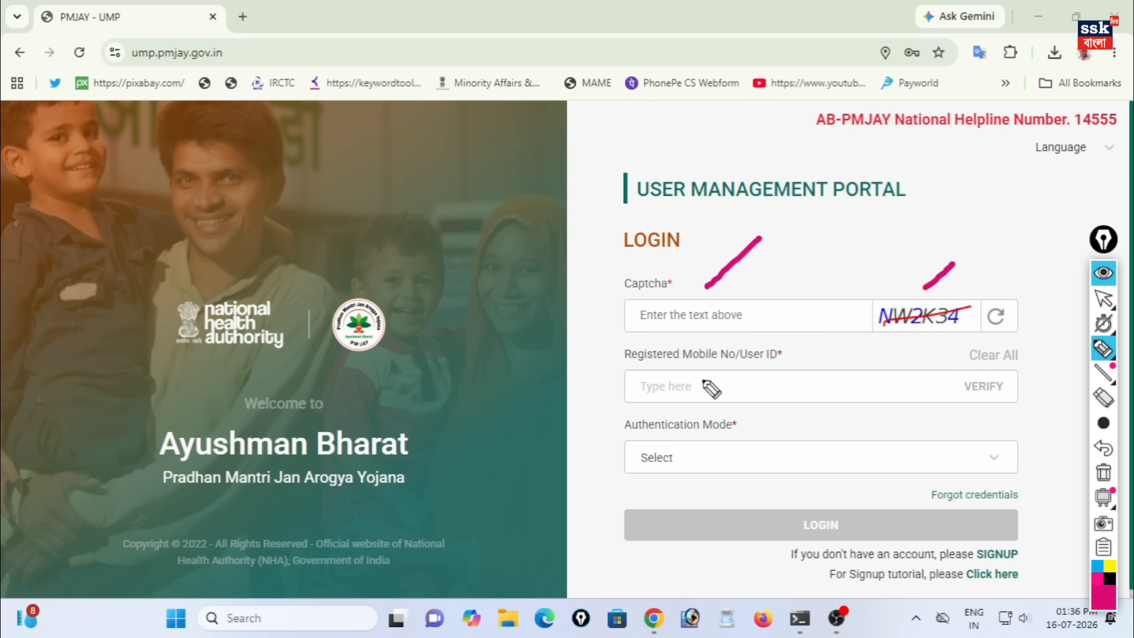
pyautogui.moveTo(704, 370); pyautogui.dragTo(731, 348)
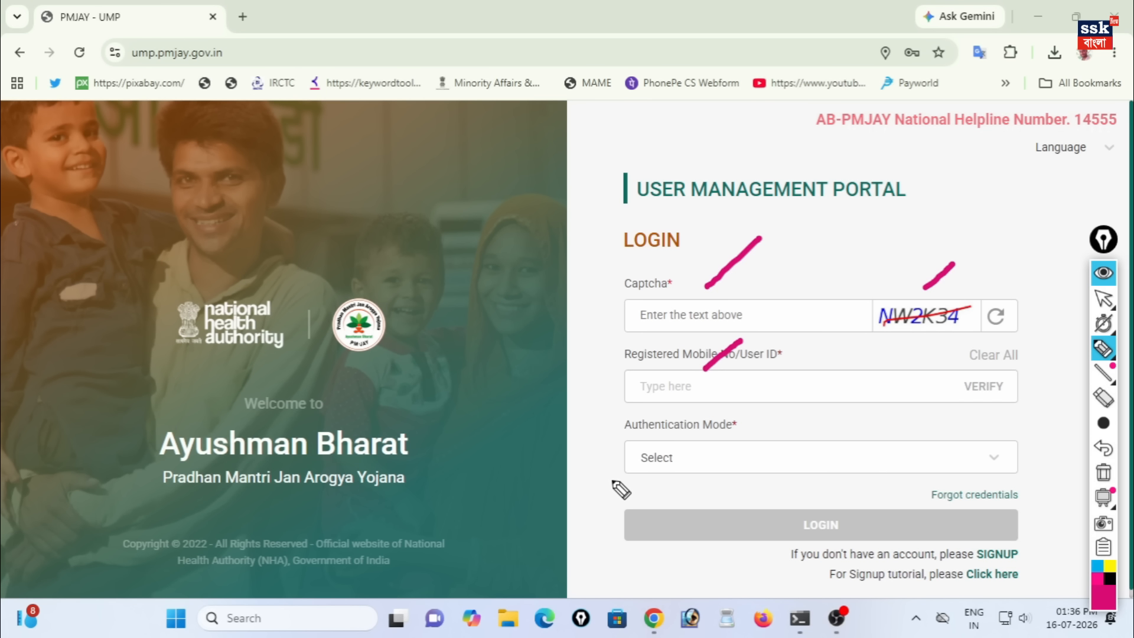
pyautogui.moveTo(978, 373); pyautogui.dragTo(1005, 359)
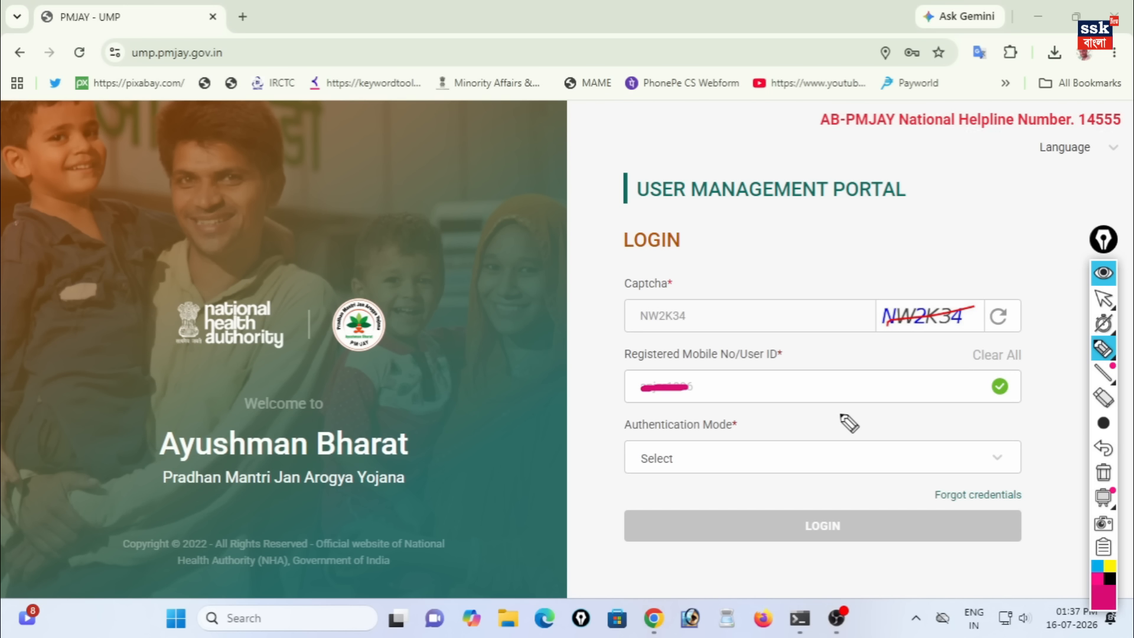
# Circle the User ID's green check mark with the pen and set the authentication mode to Aadhaar_OTP.
pyautogui.moveTo(992, 368)
pyautogui.mouseDown()
pyautogui.moveTo(997, 412)
pyautogui.moveTo(997, 361)
pyautogui.mouseUp()
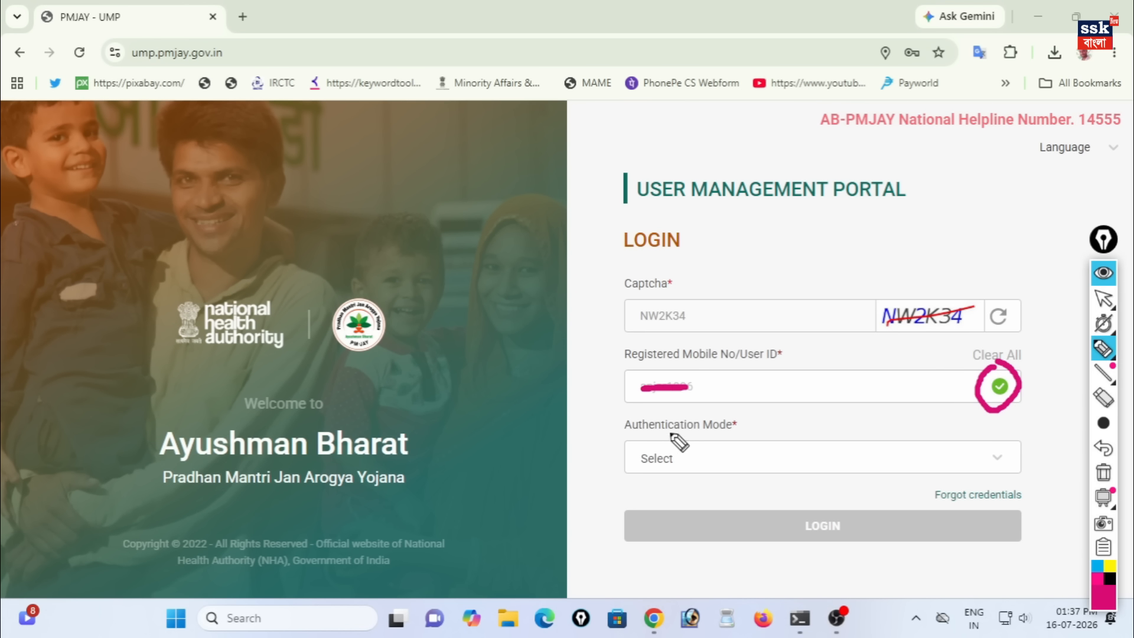
pyautogui.click(1103, 298)
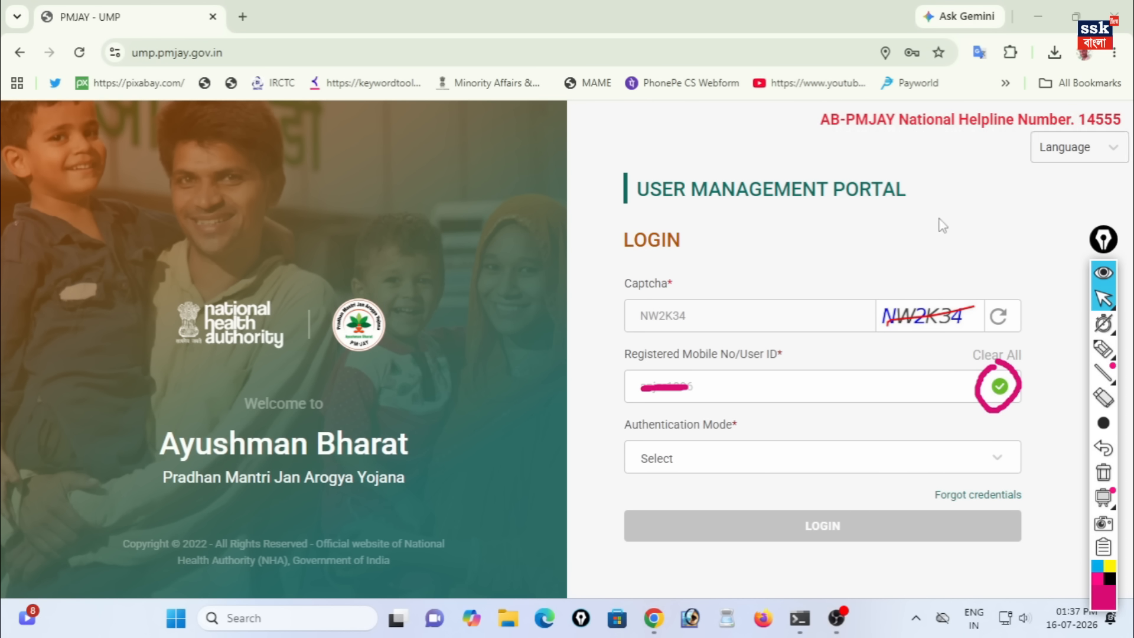
pyautogui.click(701, 462)
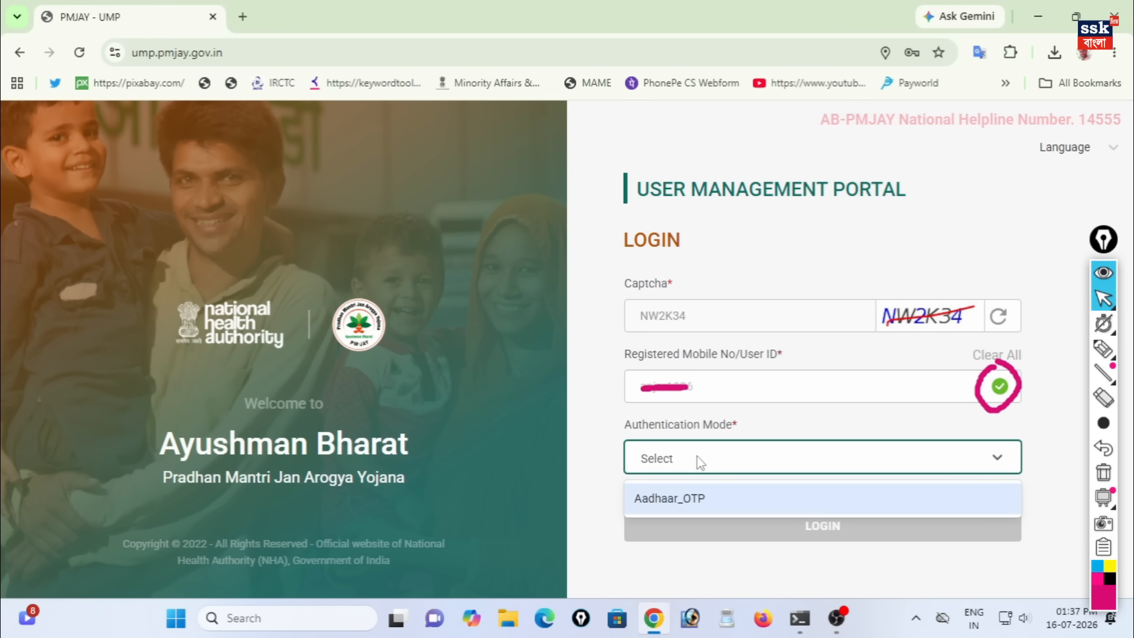
pyautogui.click(658, 499)
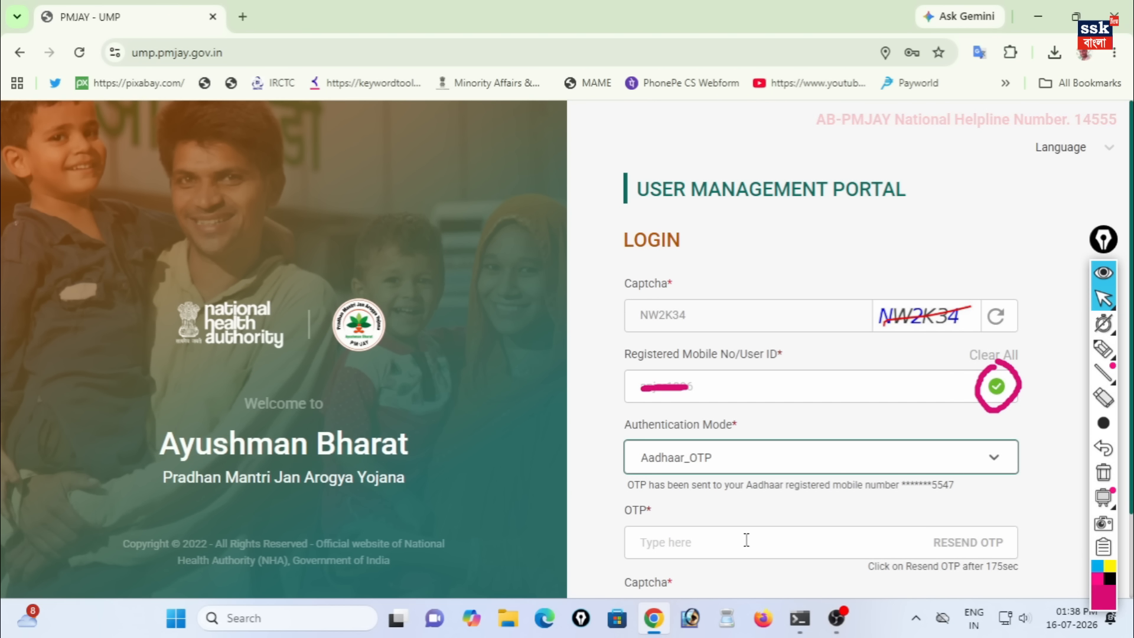
# Enter the one-time password sent to the Aadhaar-registered mobile number in the OTP field.
pyautogui.moveTo(958, 493); pyautogui.dragTo(935, 490)
pyautogui.click(951, 490)
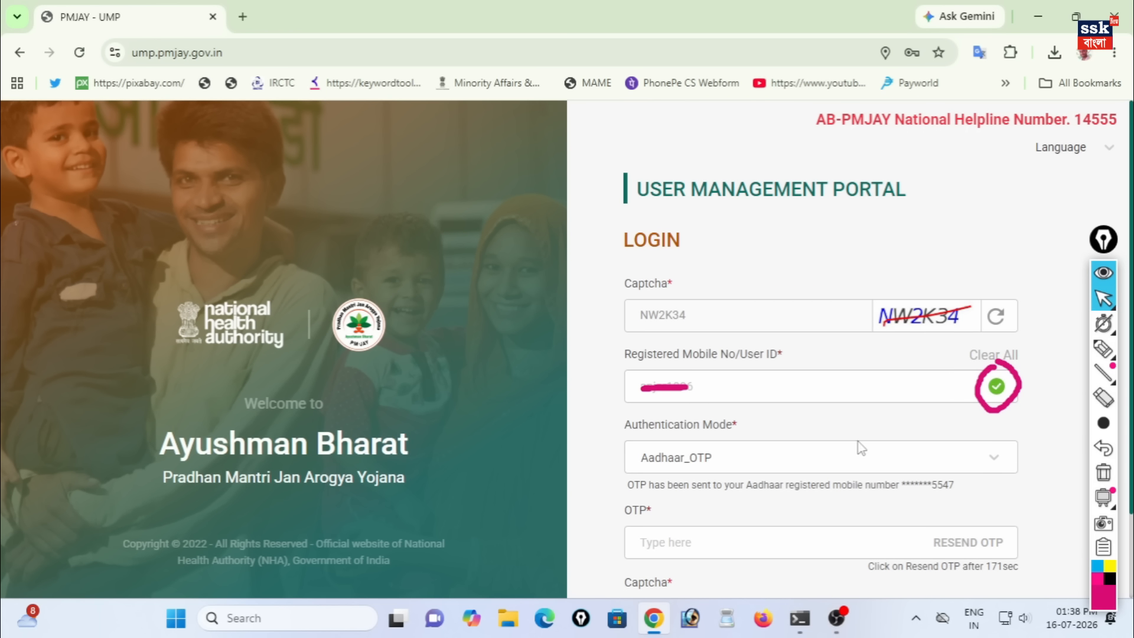
pyautogui.click(661, 543)
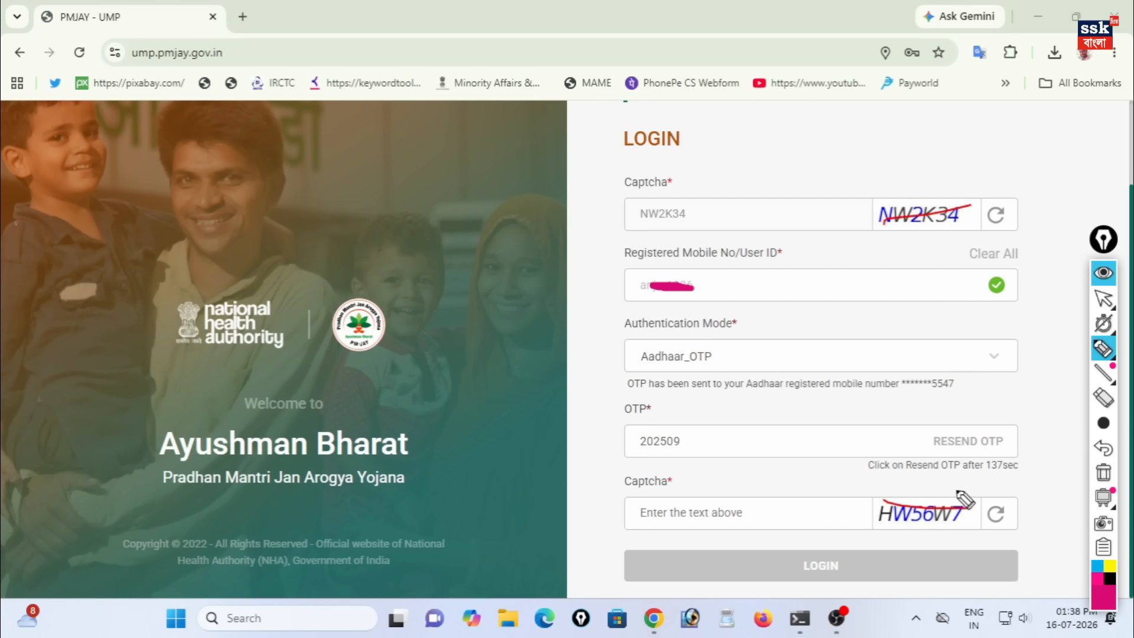
# Tick the second Captcha field and mark the LOGIN button with the pen, then log in to the portal.
pyautogui.moveTo(686, 480)
pyautogui.mouseDown()
pyautogui.moveTo(713, 491)
pyautogui.moveTo(766, 438)
pyautogui.mouseUp()
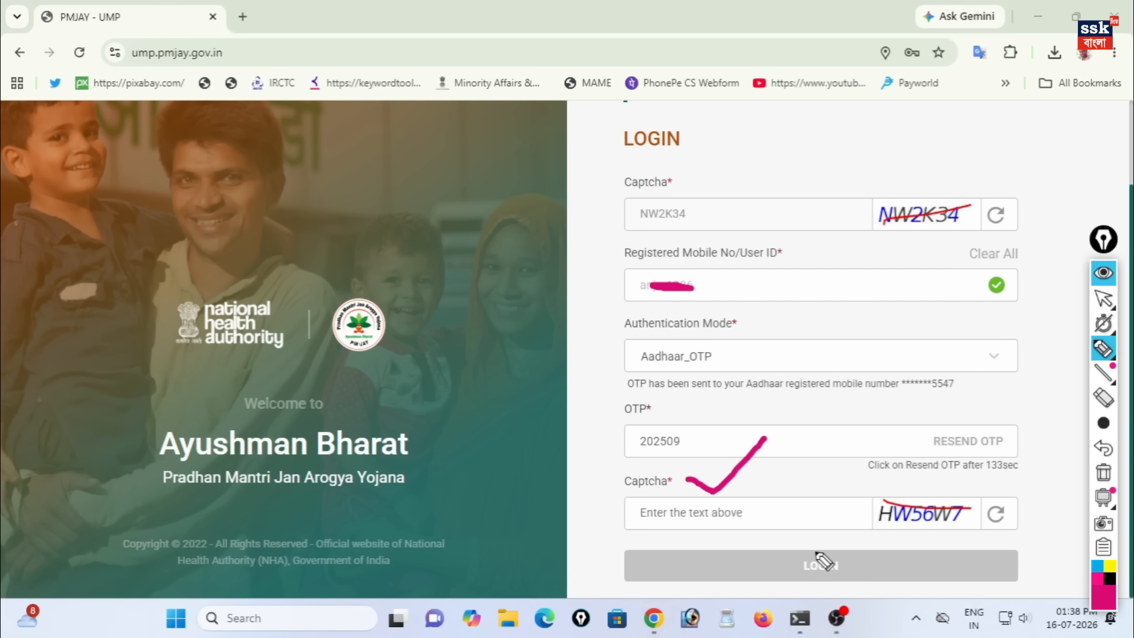
pyautogui.moveTo(815, 544)
pyautogui.mouseDown()
pyautogui.moveTo(792, 567)
pyautogui.moveTo(868, 561)
pyautogui.mouseUp()
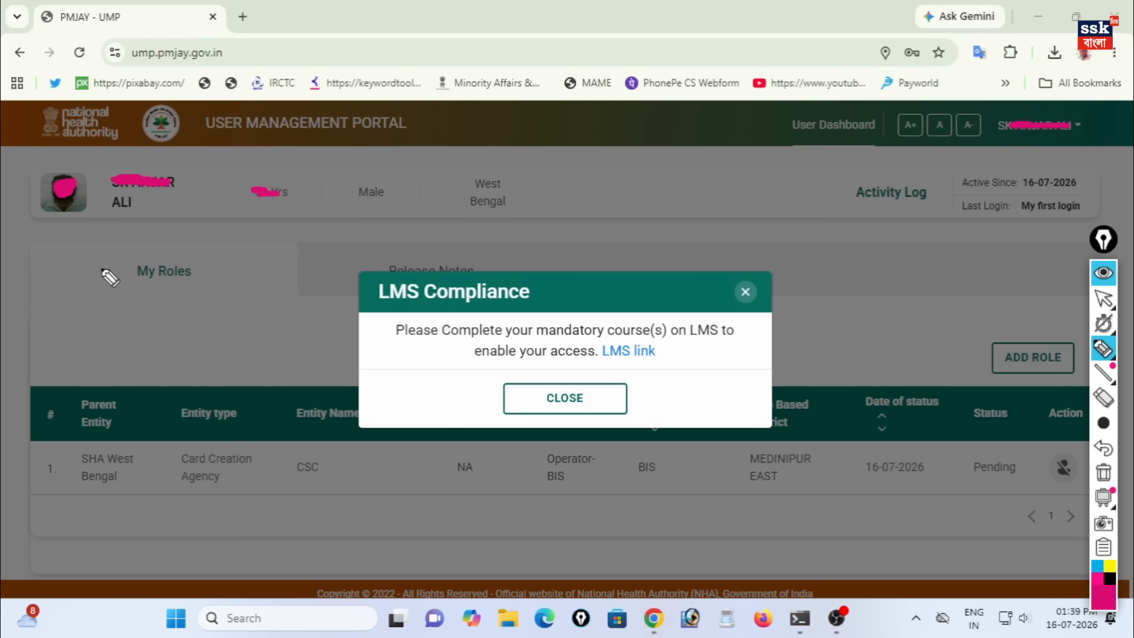
# Tick the photo, name, age, gender and account name in the profile header and circle West Bengal with the pen.
pyautogui.moveTo(72, 160); pyautogui.dragTo(184, 153)
pyautogui.moveTo(278, 176); pyautogui.dragTo(400, 160)
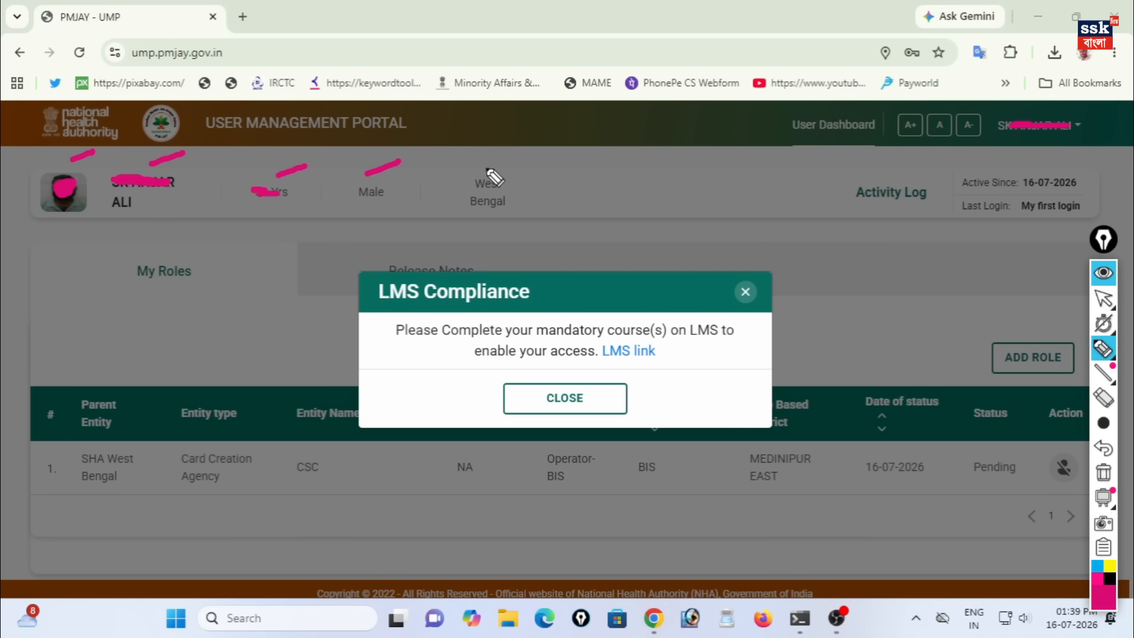
pyautogui.moveTo(473, 163)
pyautogui.mouseDown()
pyautogui.moveTo(497, 220)
pyautogui.moveTo(487, 160)
pyautogui.moveTo(498, 158)
pyautogui.mouseUp()
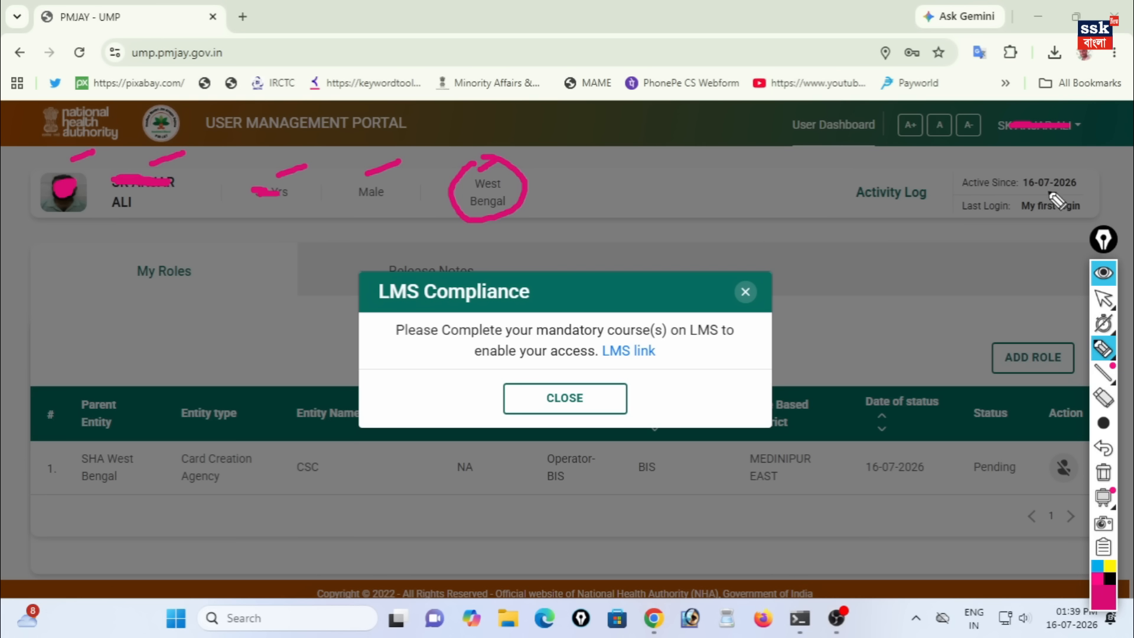
pyautogui.moveTo(1033, 110); pyautogui.dragTo(1058, 89)
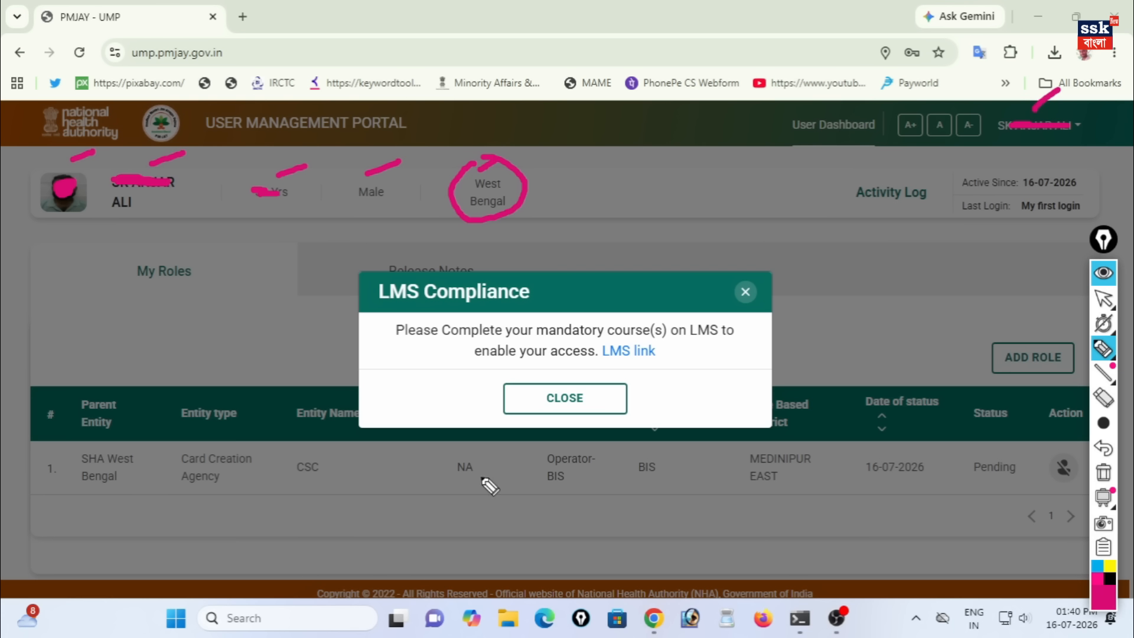
# Mark the role's CSC entity and, with the LMS Compliance message closed, circle its Pending status with the pen.
pyautogui.moveTo(295, 483); pyautogui.dragTo(324, 482)
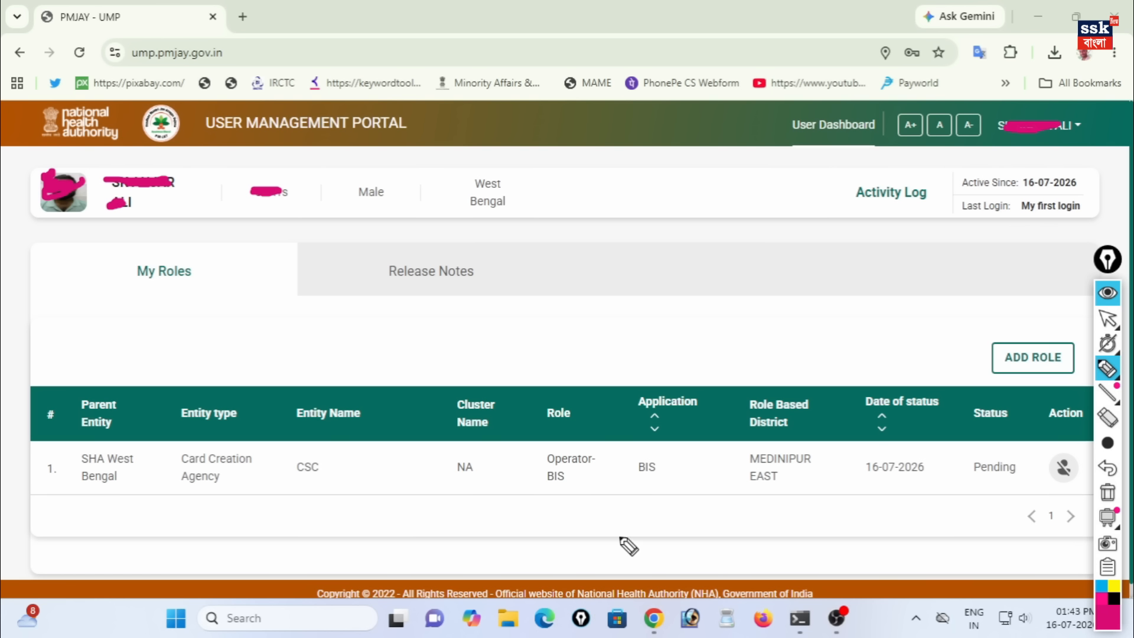
pyautogui.moveTo(974, 399)
pyautogui.mouseDown()
pyautogui.moveTo(987, 498)
pyautogui.moveTo(1043, 450)
pyautogui.moveTo(1007, 395)
pyautogui.moveTo(980, 404)
pyautogui.mouseUp()
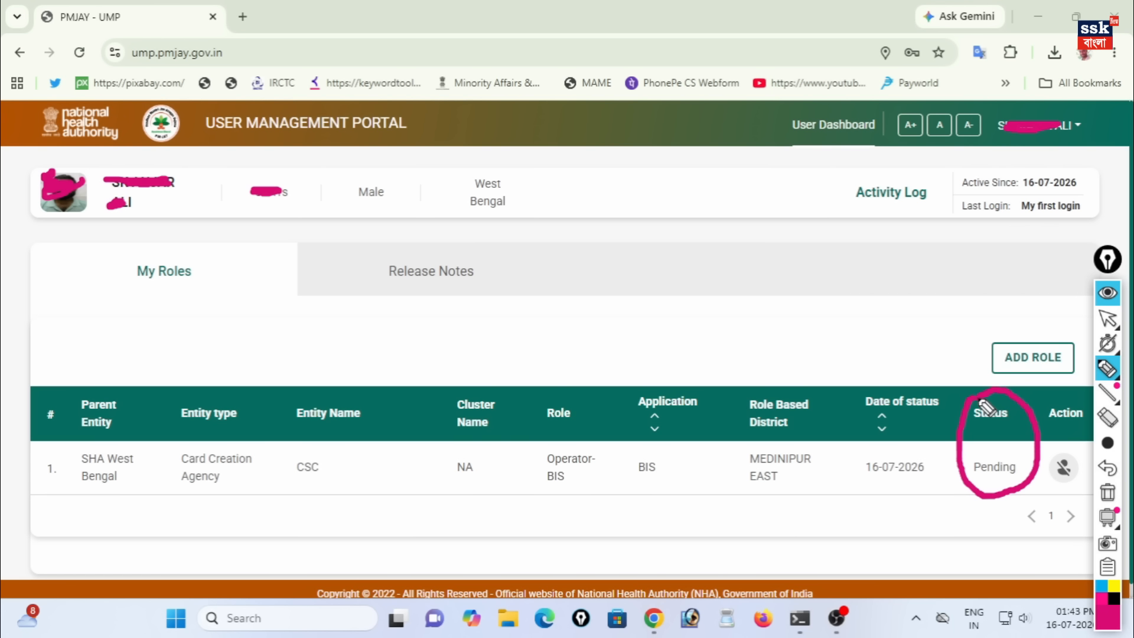